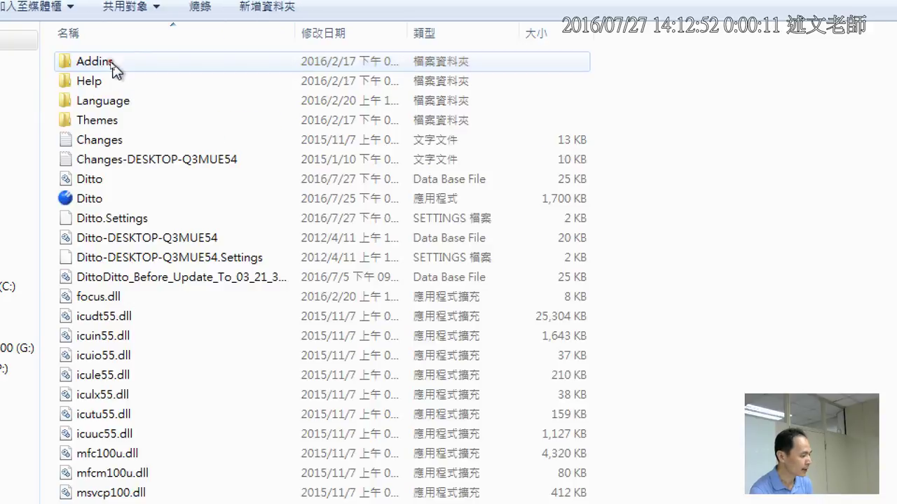
# Launch Ditto from its portable folder and enable its option 系統啟動時開啟 Ditto.
pyautogui.click(115, 197)
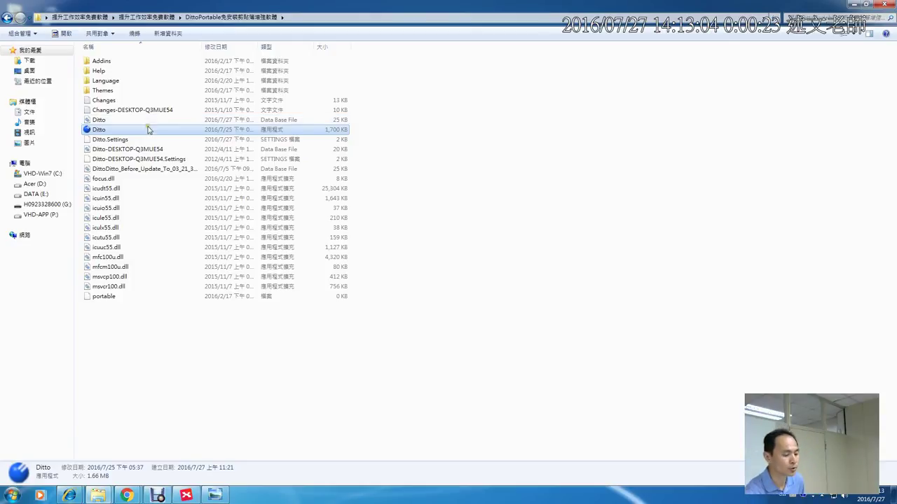
pyautogui.click(823, 496)
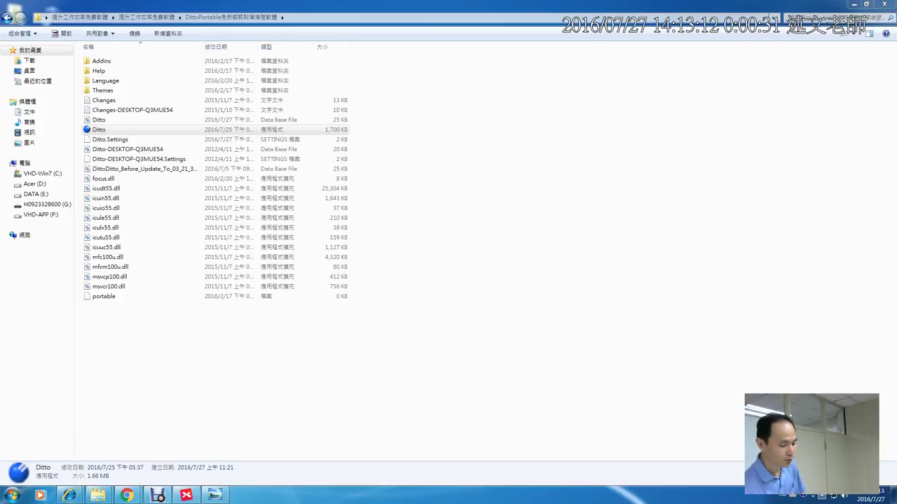
pyautogui.rightClick(794, 495)
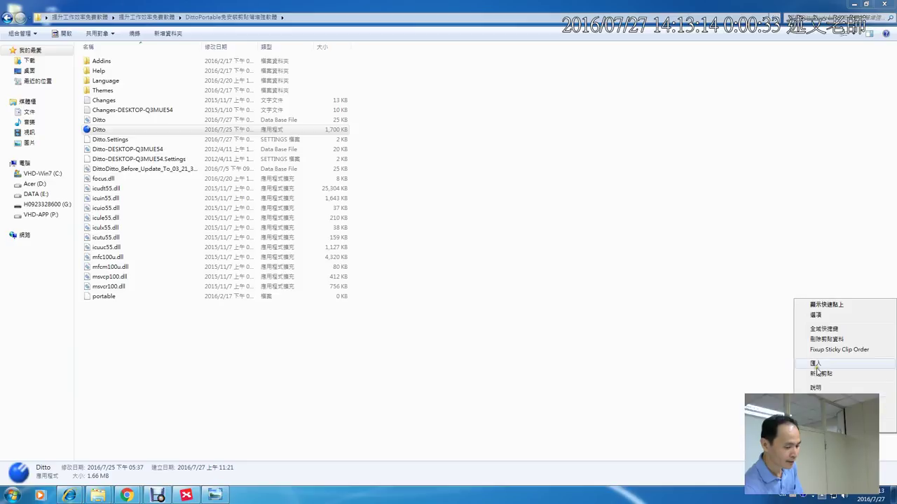
pyautogui.click(816, 317)
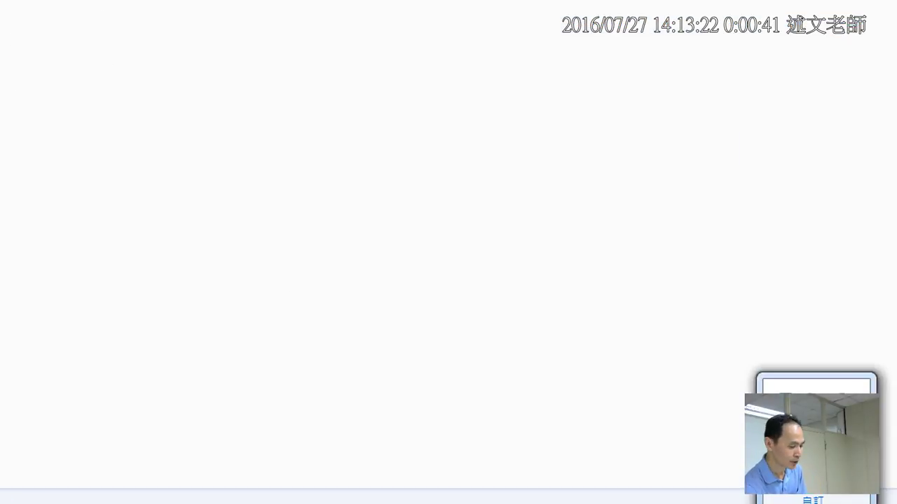
pyautogui.rightClick(764, 421)
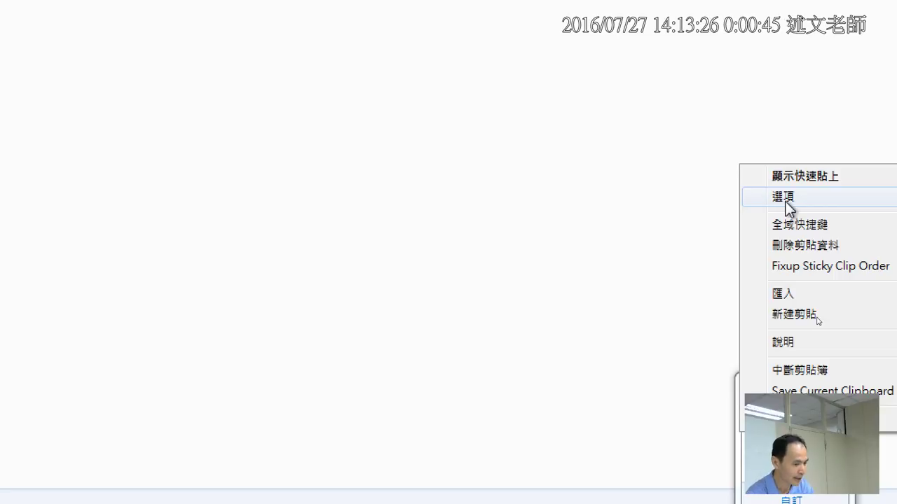
pyautogui.click(786, 202)
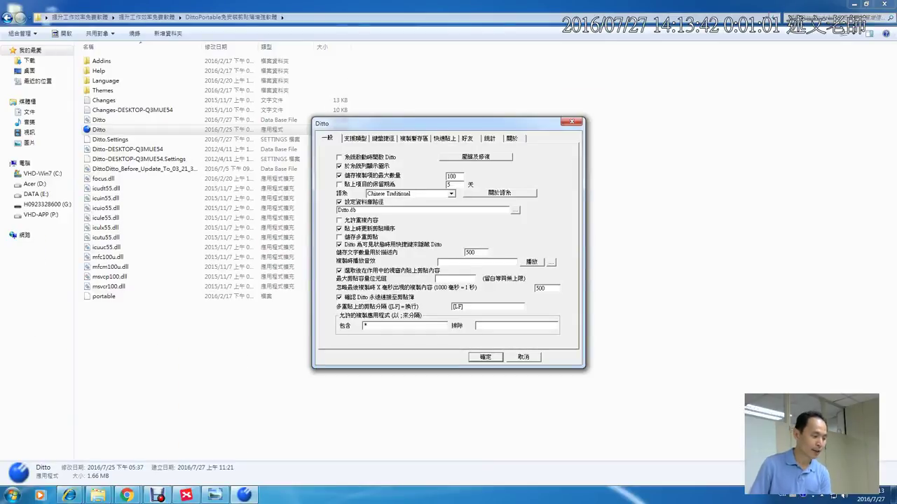
pyautogui.click(384, 157)
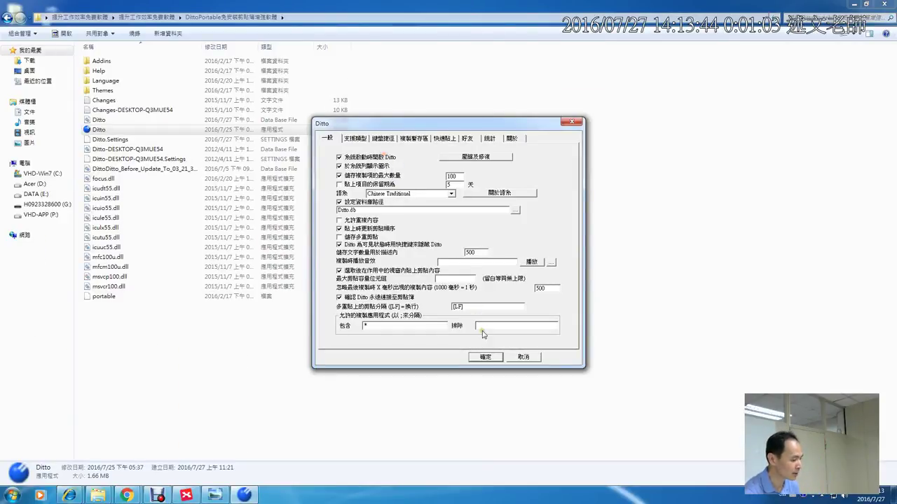
pyautogui.click(485, 357)
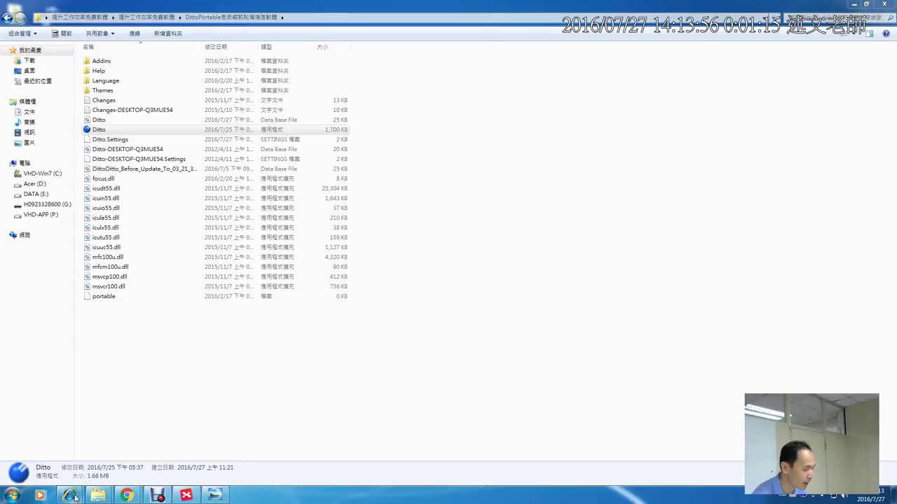
# Switch to Internet Explorer and load tw.yahoo.com in the tab beside the Web Mail one.
pyautogui.moveTo(73, 499)
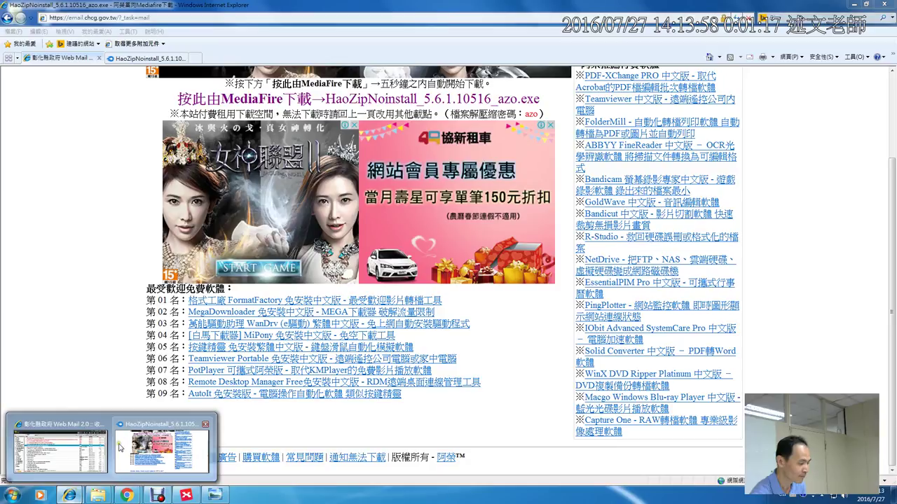
pyautogui.click(121, 448)
pyautogui.moveTo(894, 172); pyautogui.dragTo(894, 109)
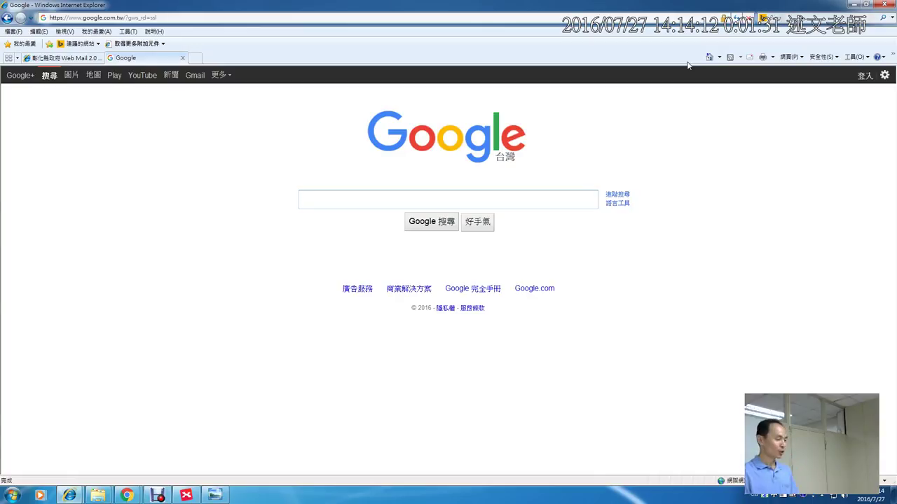
pyautogui.click(164, 18)
pyautogui.write('.')
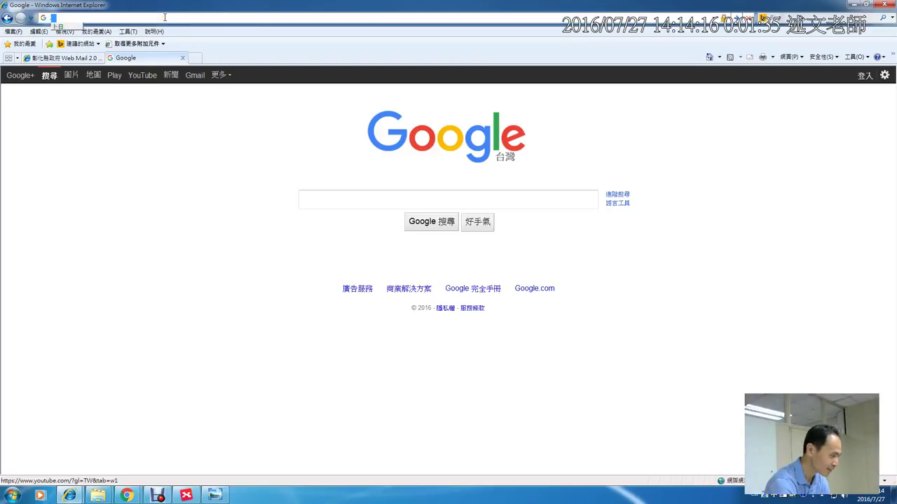
pyautogui.press('BackSpace')
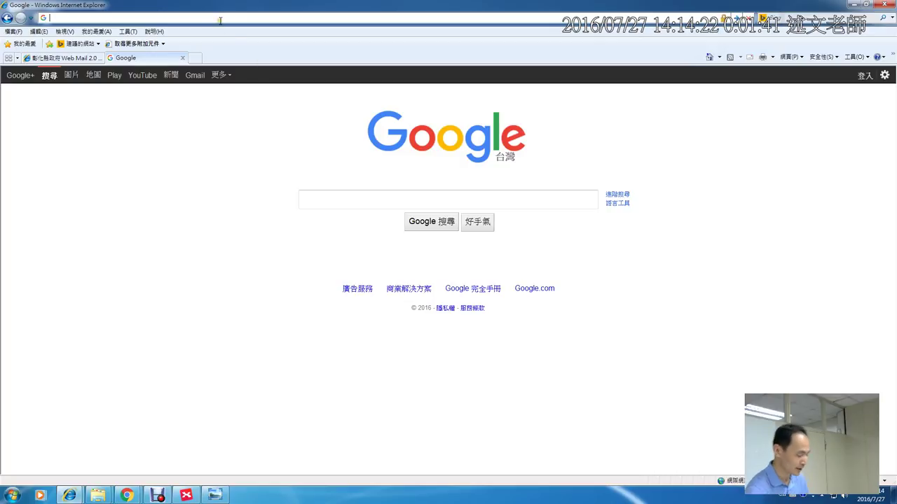
pyautogui.write('tw.yahoo.com')
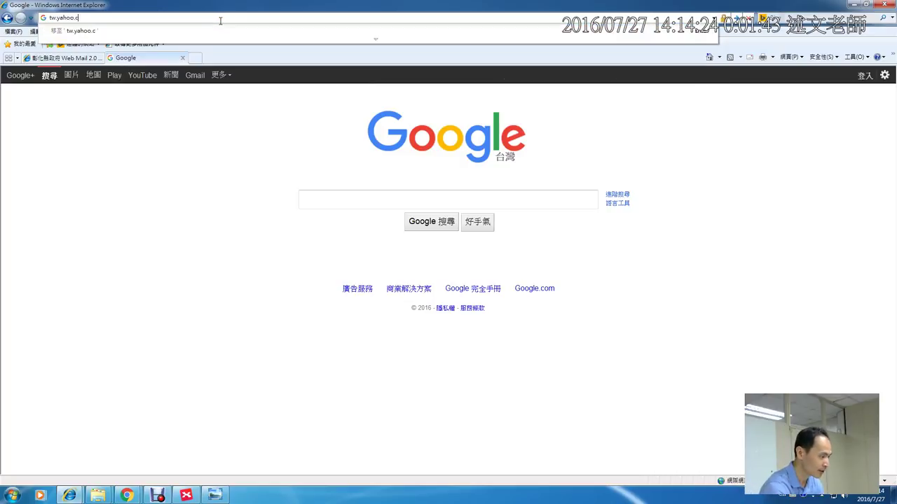
pyautogui.press('Return')
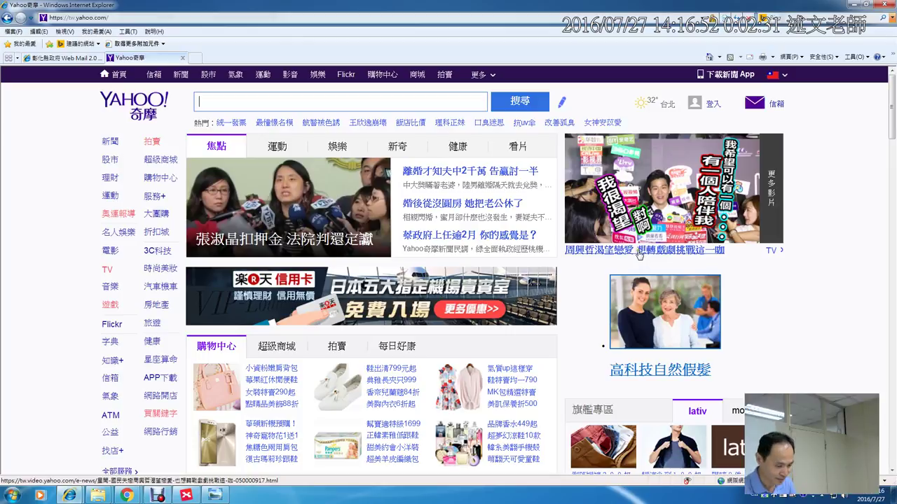
# Return to the DittoPortable folder in Windows Explorer and launch the Ditto application again.
pyautogui.click(100, 496)
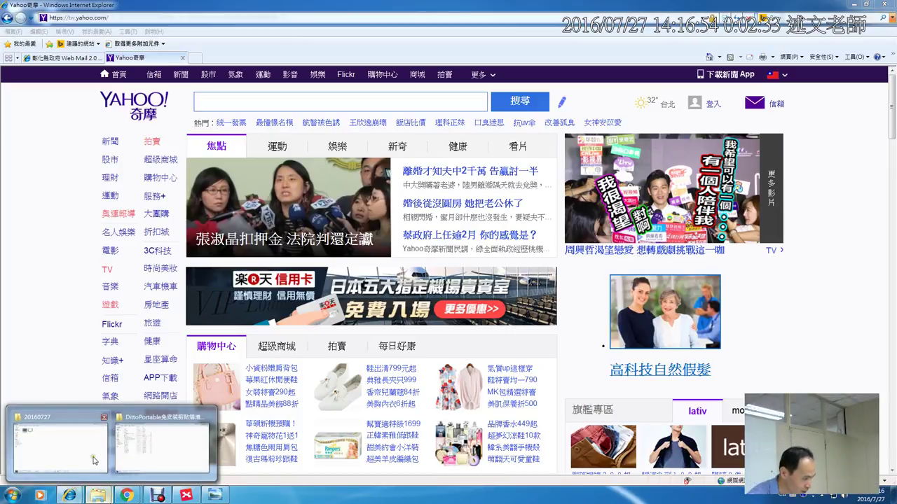
pyautogui.click(144, 452)
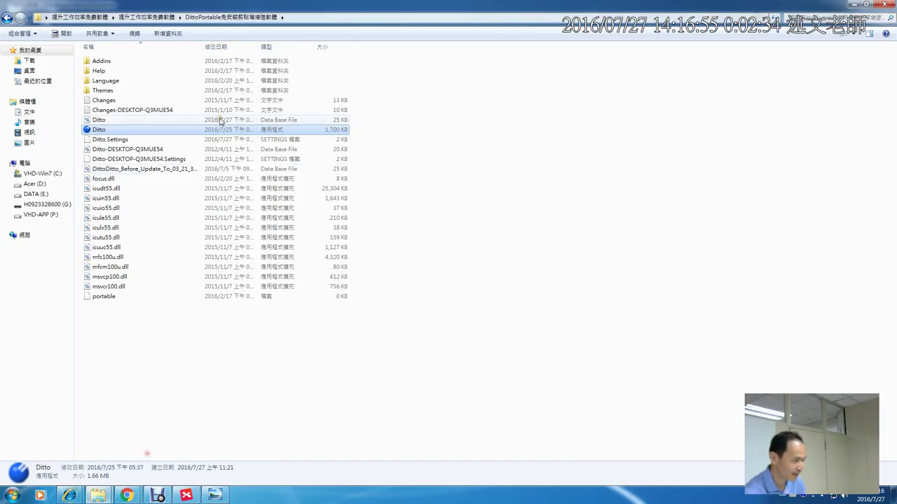
pyautogui.doubleClick(98, 130)
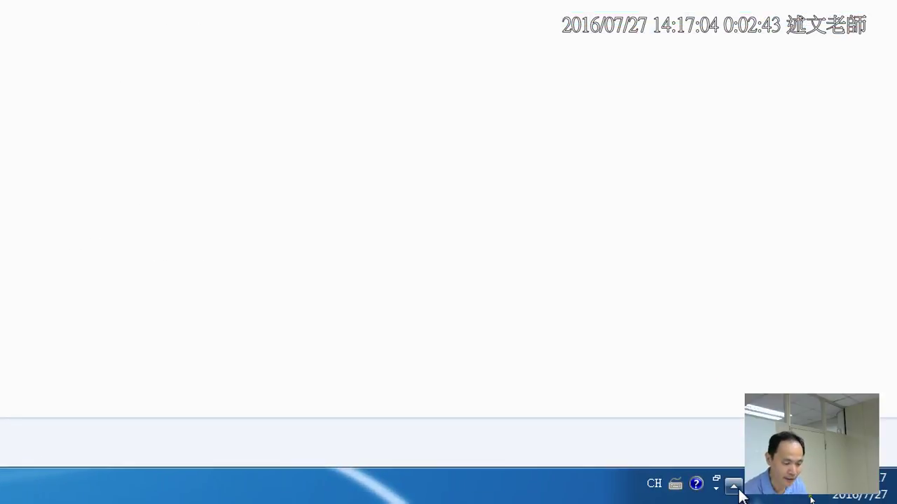
# Exit the duplicate Ditto instances in the notification area, leaving only one running.
pyautogui.click(735, 487)
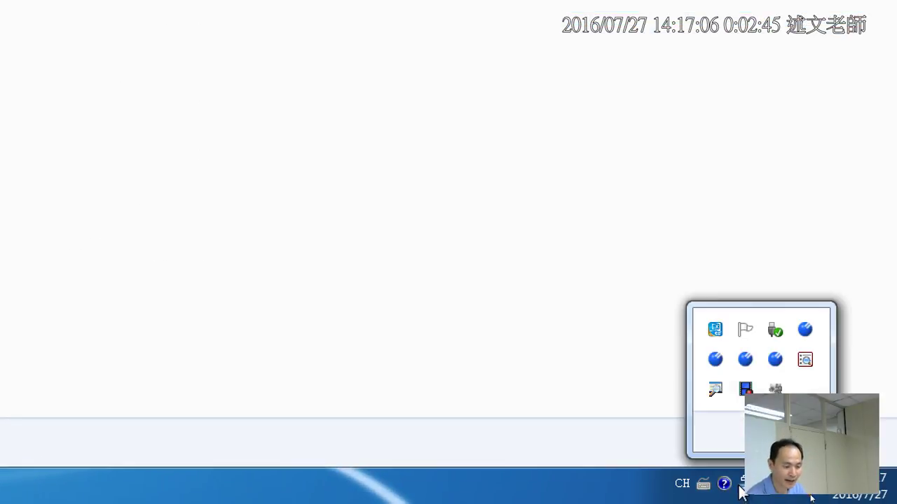
pyautogui.rightClick(777, 360)
pyautogui.click(782, 351)
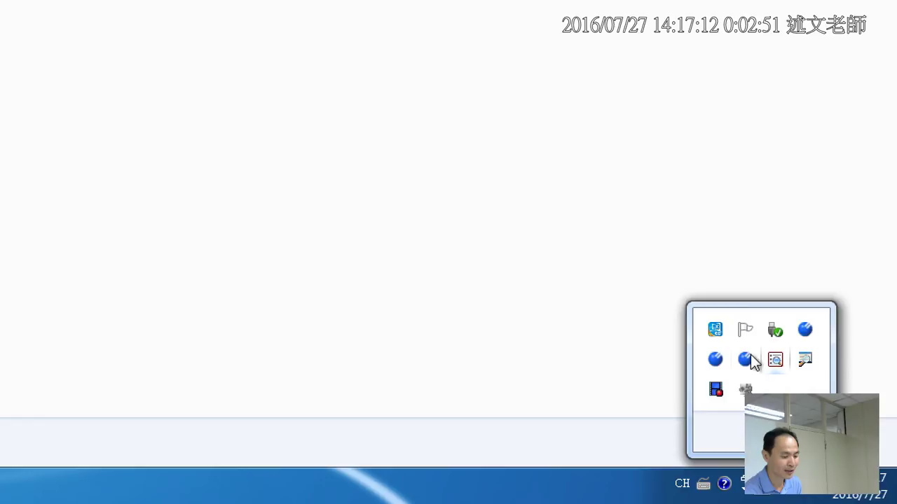
pyautogui.rightClick(744, 360)
pyautogui.click(758, 342)
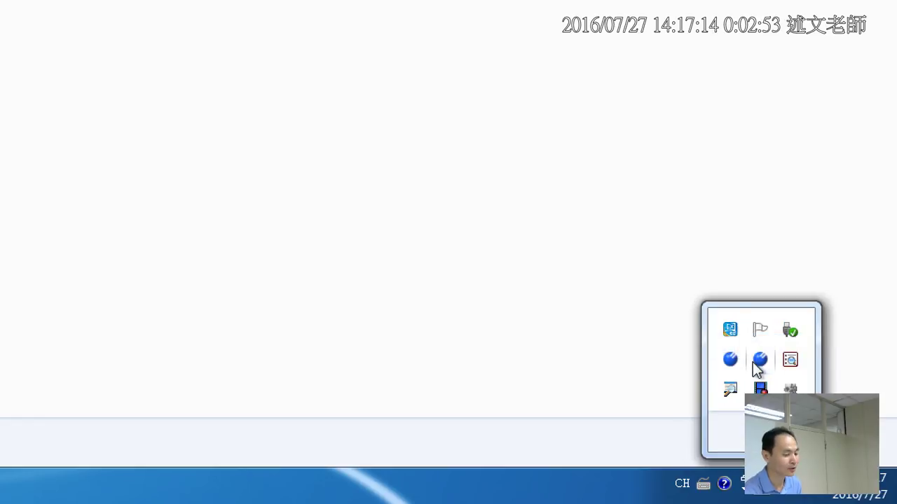
pyautogui.rightClick(760, 360)
pyautogui.click(775, 349)
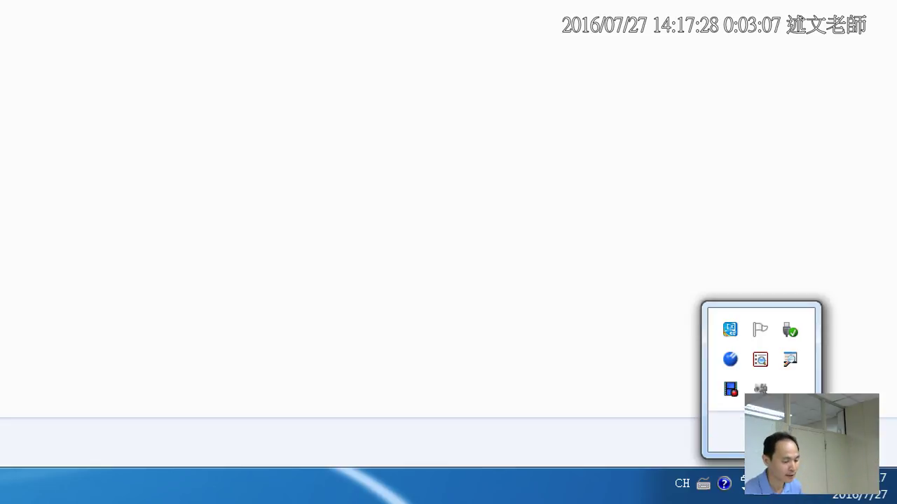
# Customize the notification area so that Ditto's behavior is 顯示圖示及通知.
pyautogui.click(760, 389)
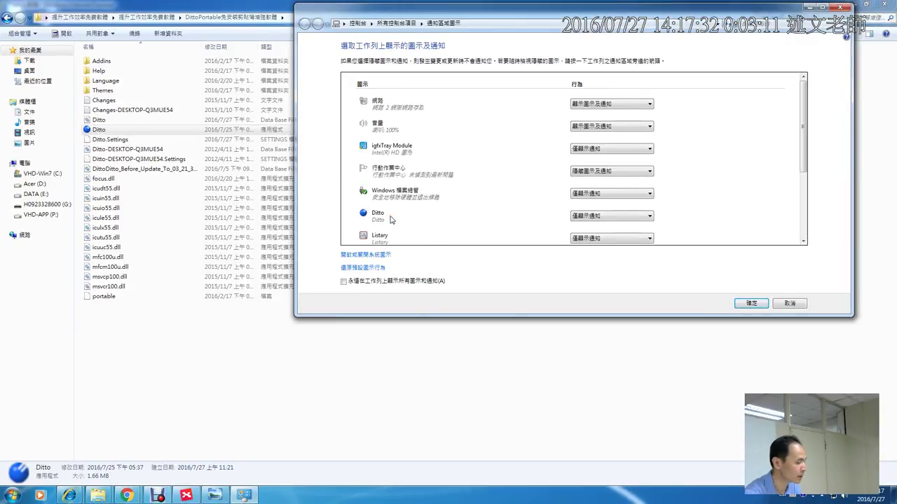
pyautogui.click(585, 217)
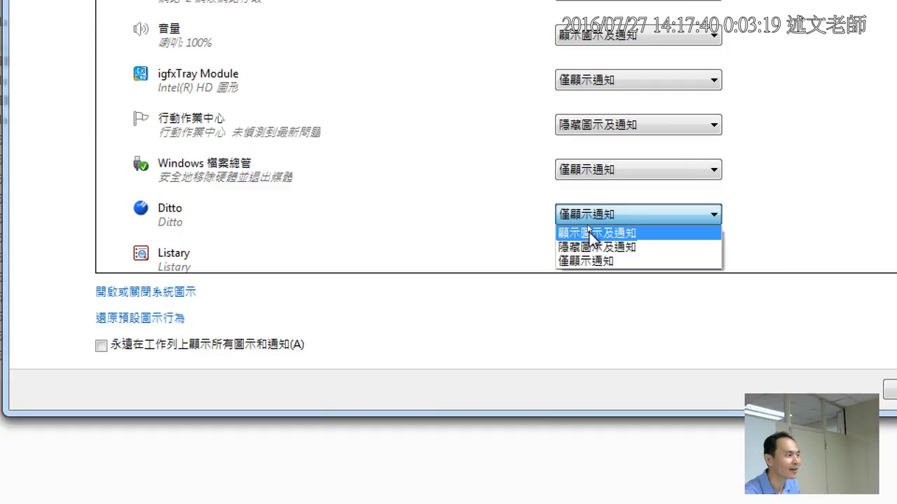
pyautogui.click(592, 235)
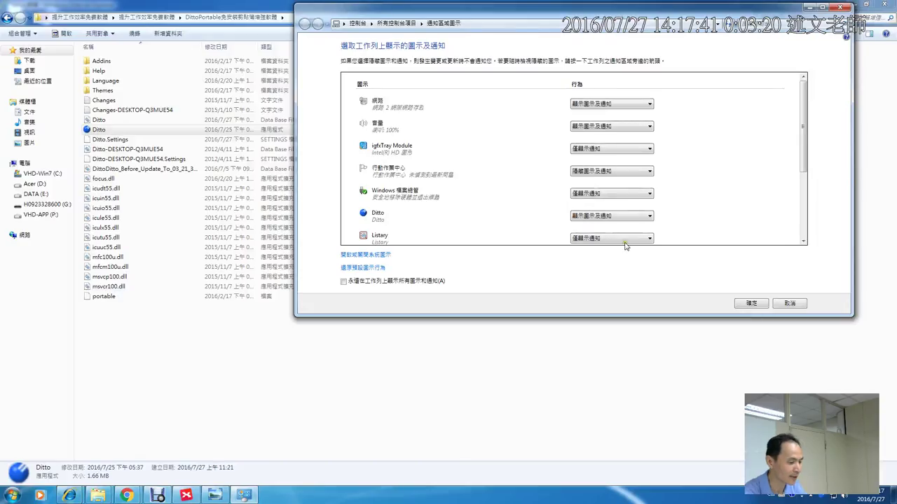
pyautogui.click(750, 305)
pyautogui.click(888, 496)
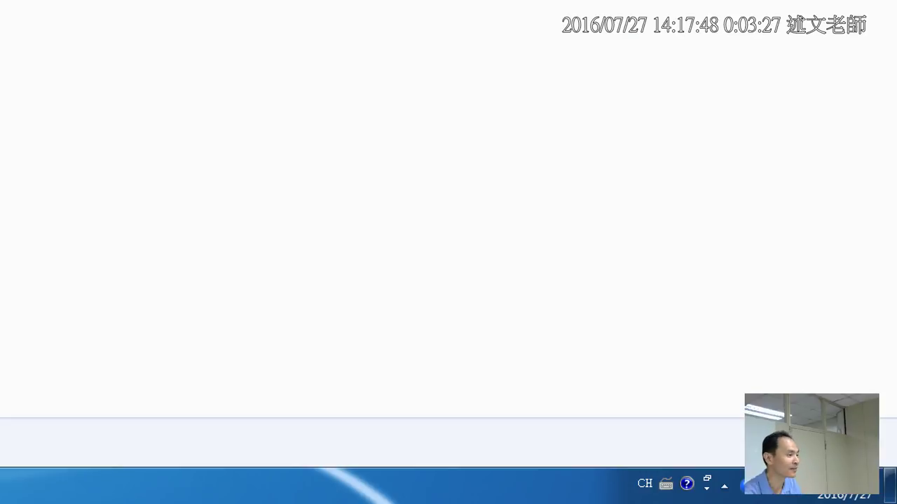
pyautogui.moveTo(728, 475); pyautogui.dragTo(733, 496)
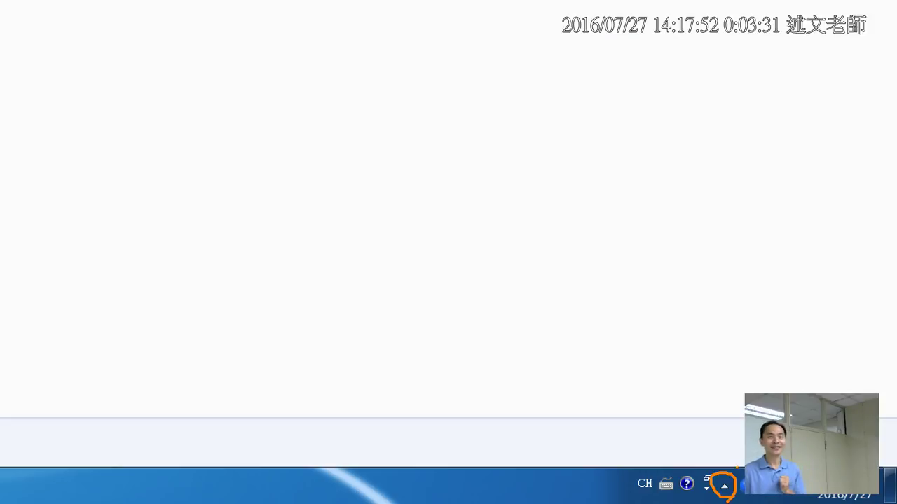
pyautogui.press('Escape')
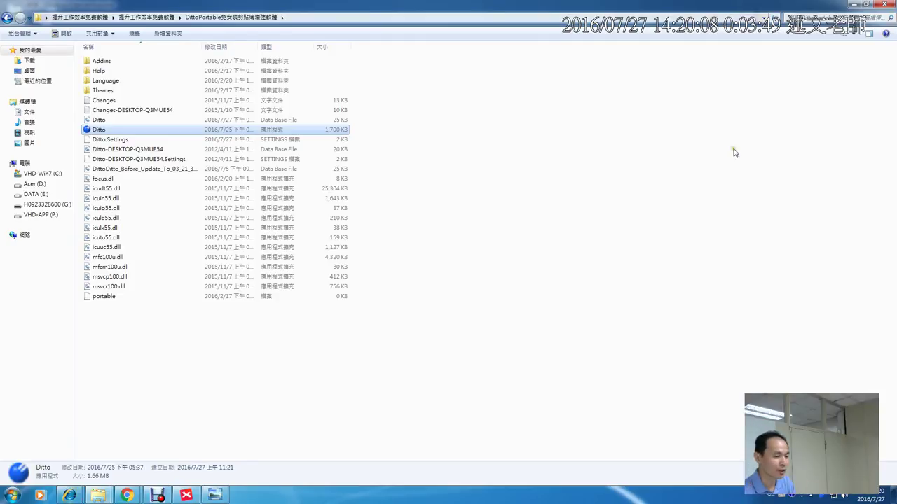
# Copy the lead picture of Yahoo's 健康 news and select the headline 吃太好腫瘤長更快？專家說.
pyautogui.click(853, 4)
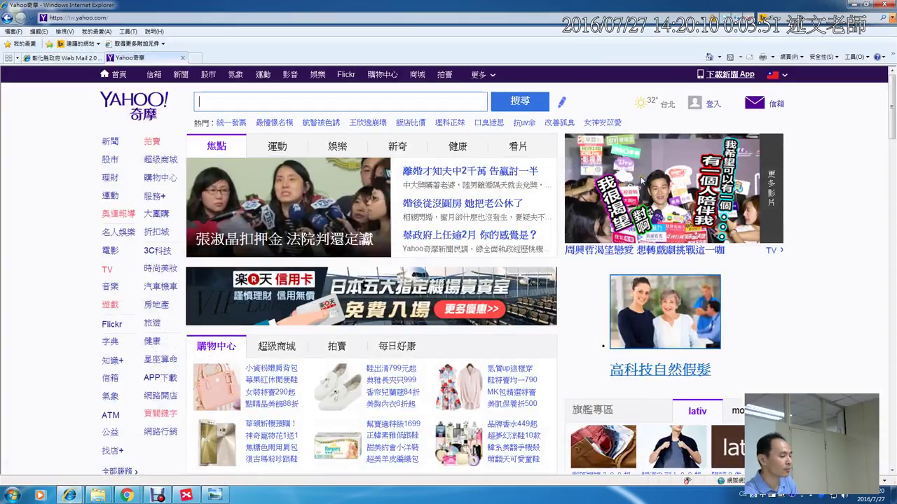
pyautogui.click(462, 148)
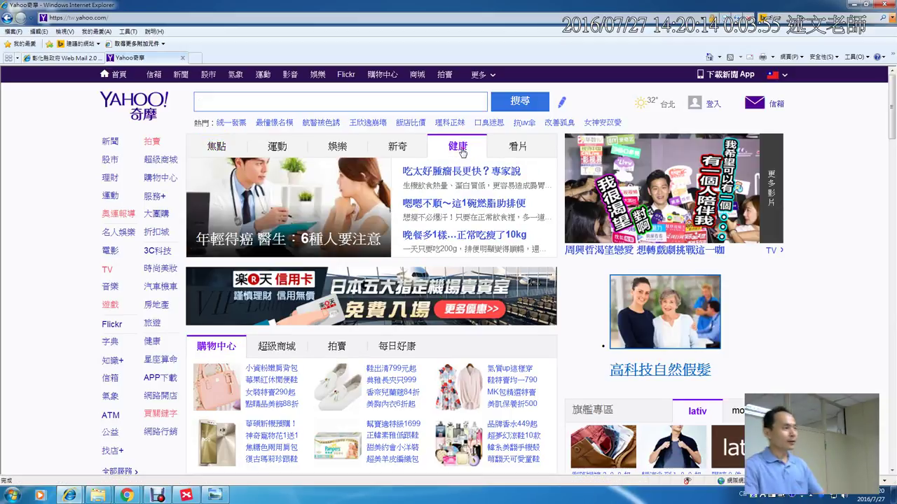
pyautogui.rightClick(343, 184)
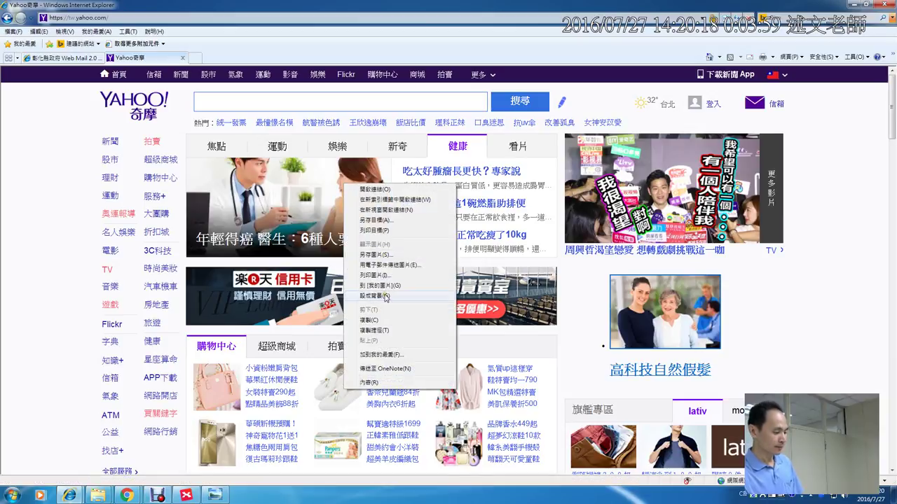
pyautogui.click(379, 322)
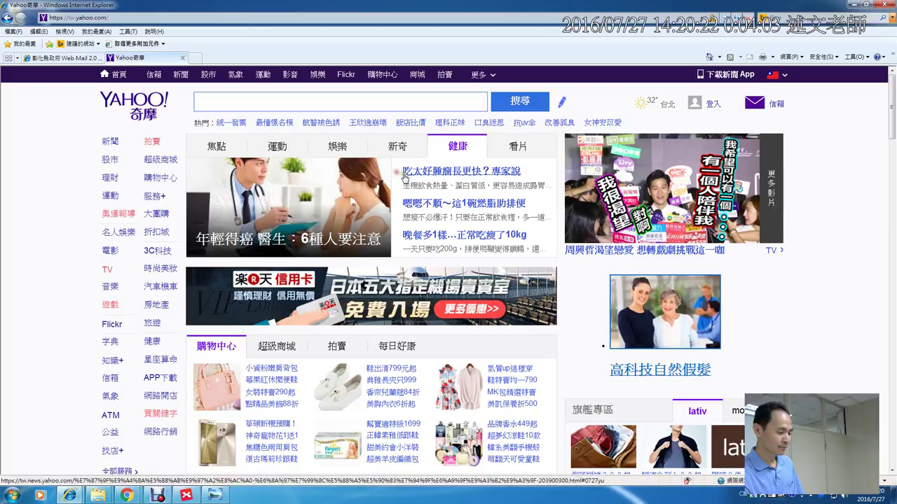
pyautogui.moveTo(404, 172); pyautogui.dragTo(526, 175)
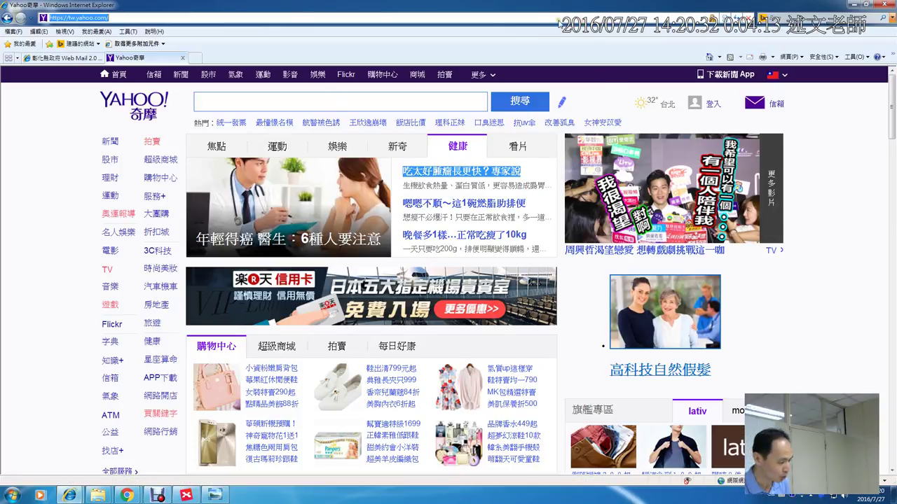
# Launch Microsoft Word 2010 and paste the copied headline 吃太好腫瘤長更快？專家說 into the blank document.
pyautogui.click(14, 496)
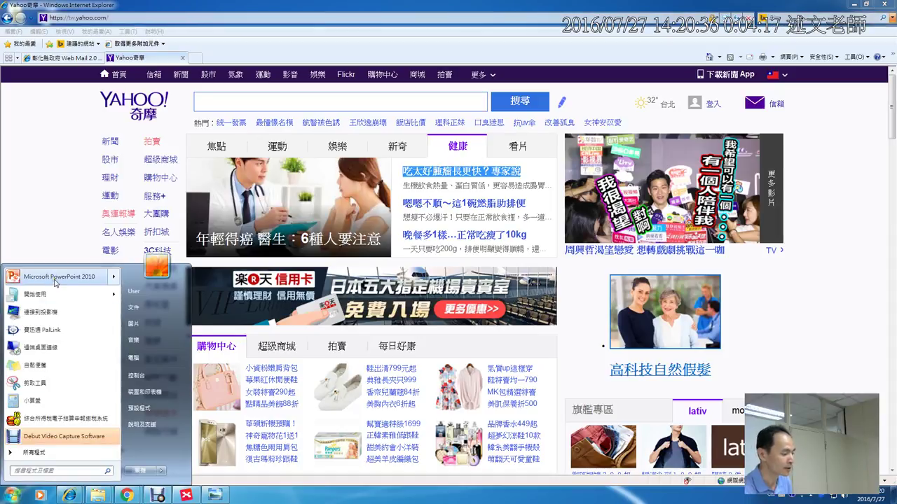
pyautogui.click(47, 454)
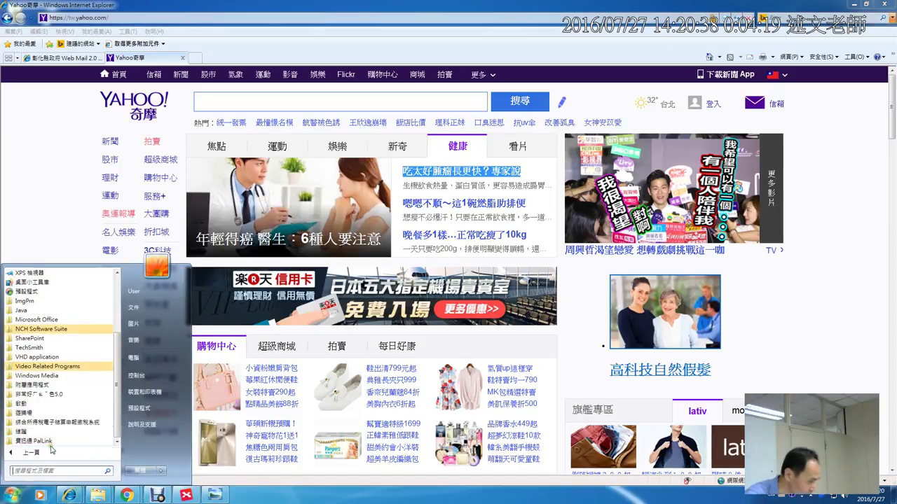
pyautogui.click(52, 322)
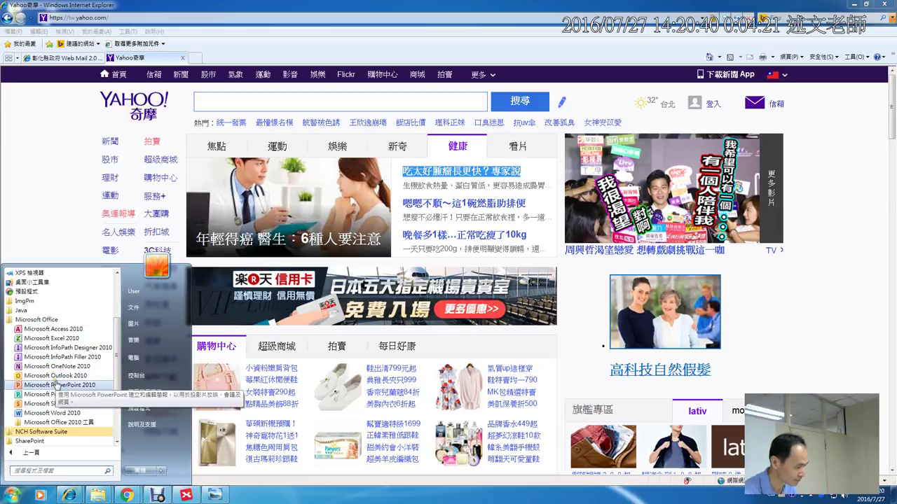
pyautogui.click(57, 413)
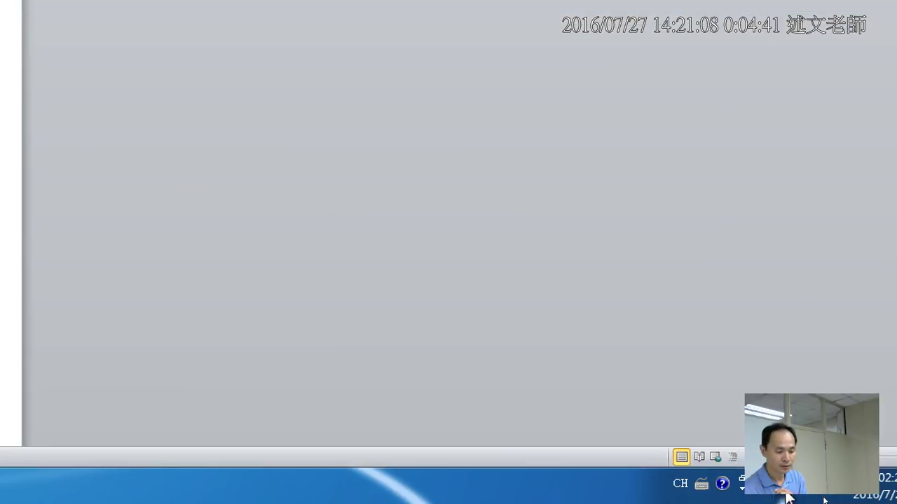
# Choose the copied doctor picture from Ditto's clip list and paste it on a new line below the headline in Word.
pyautogui.click(788, 497)
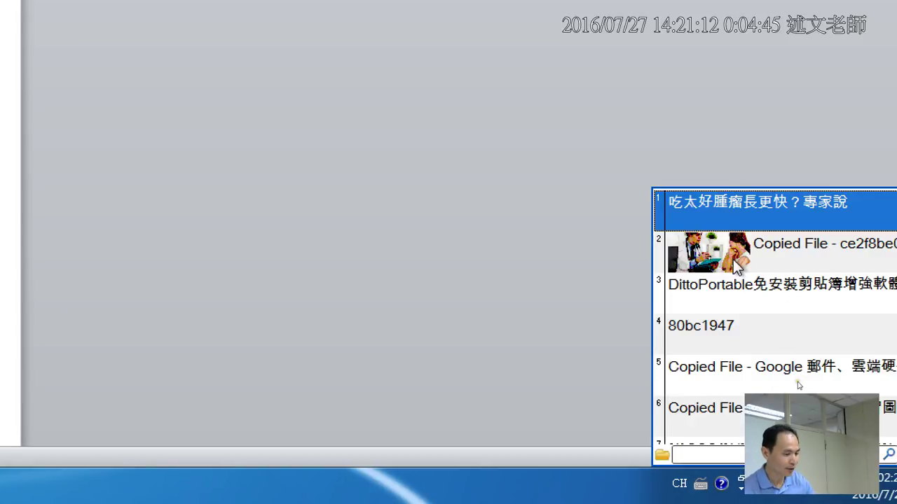
pyautogui.moveTo(735, 265)
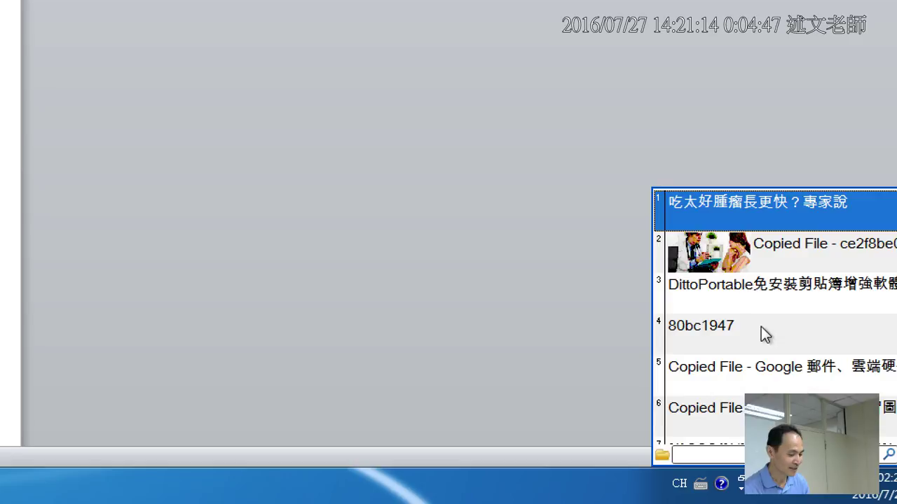
pyautogui.moveTo(765, 363)
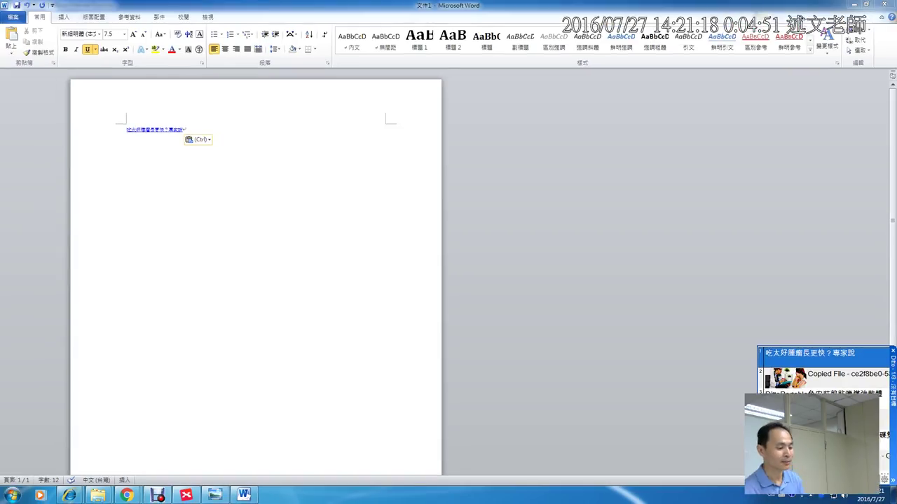
pyautogui.click(786, 383)
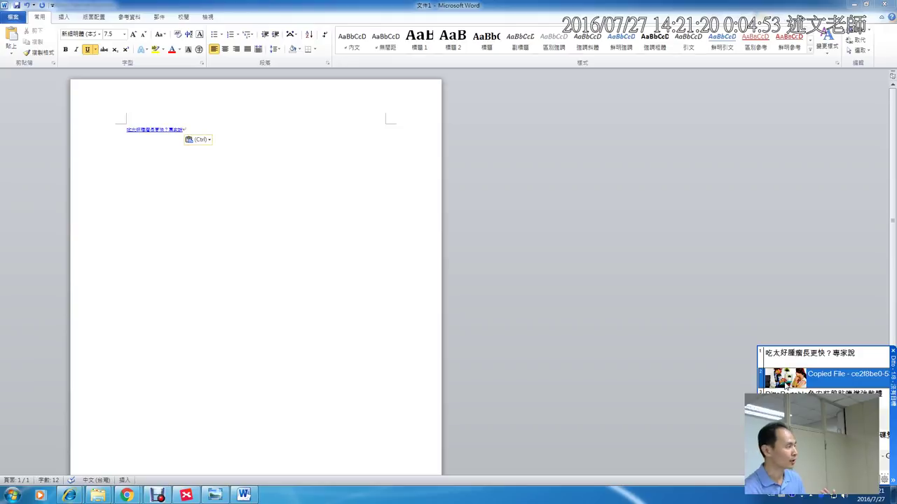
pyautogui.doubleClick(785, 384)
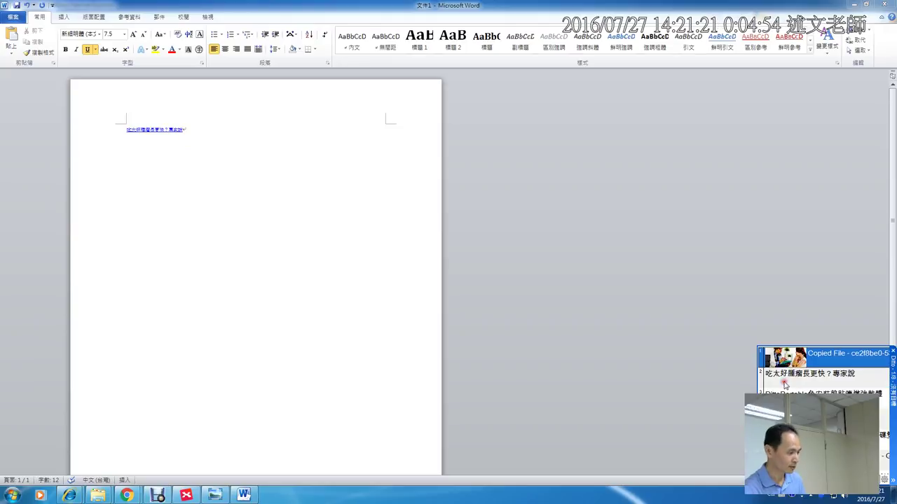
pyautogui.click(189, 197)
pyautogui.press('Return')
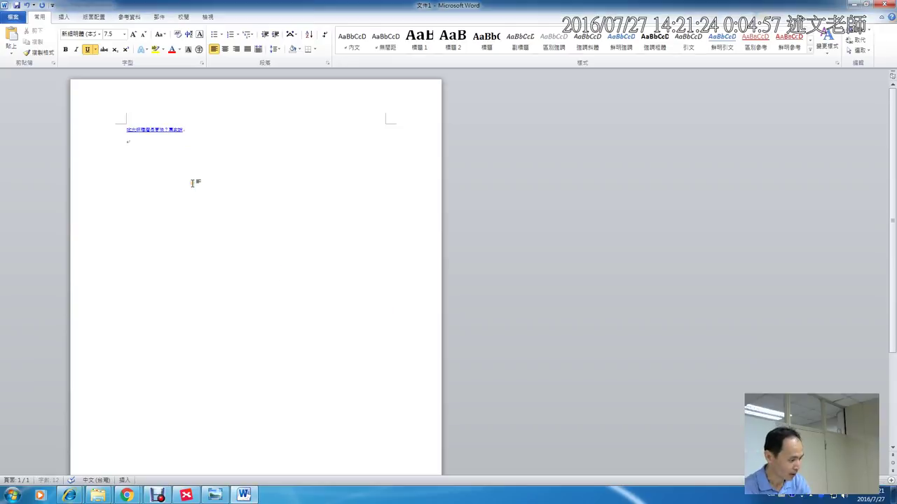
pyautogui.hotkey('ctrl', 'v')
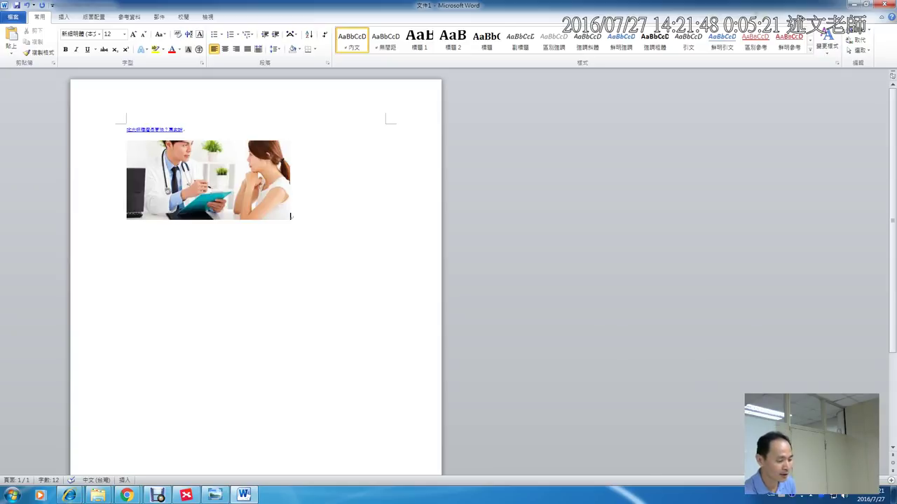
# Paste the Ditto clip DittoPortable免安裝剪貼簿增強軟體 after the picture, and return to the Yahoo page in Internet Explorer.
pyautogui.click(822, 495)
pyautogui.scroll(-1, 890, 386)
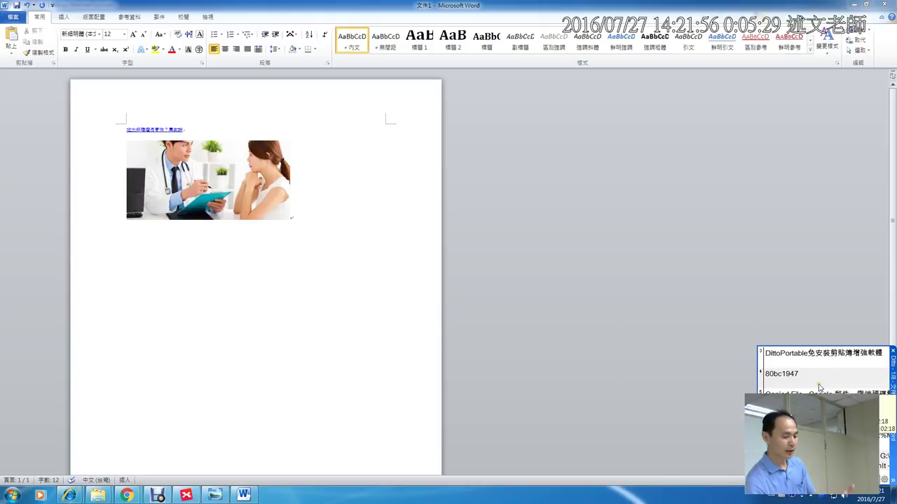
pyautogui.doubleClick(826, 353)
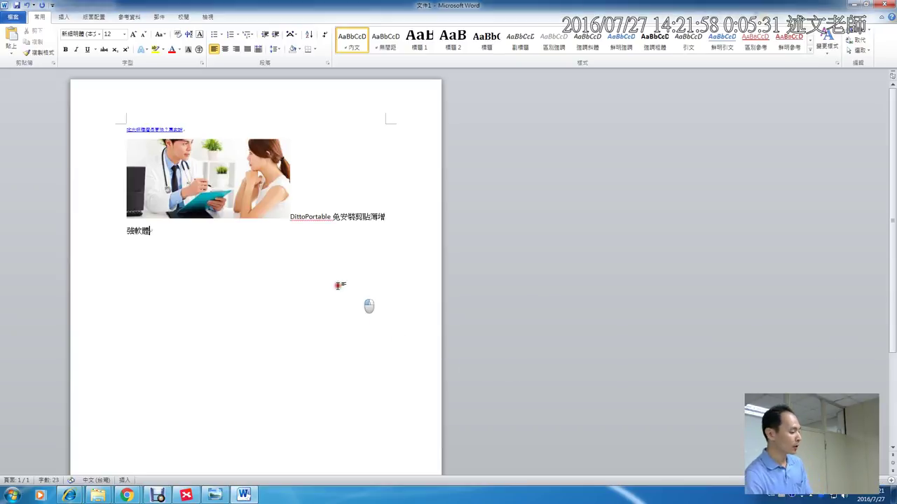
pyautogui.hotkey('alt', 'Tab')
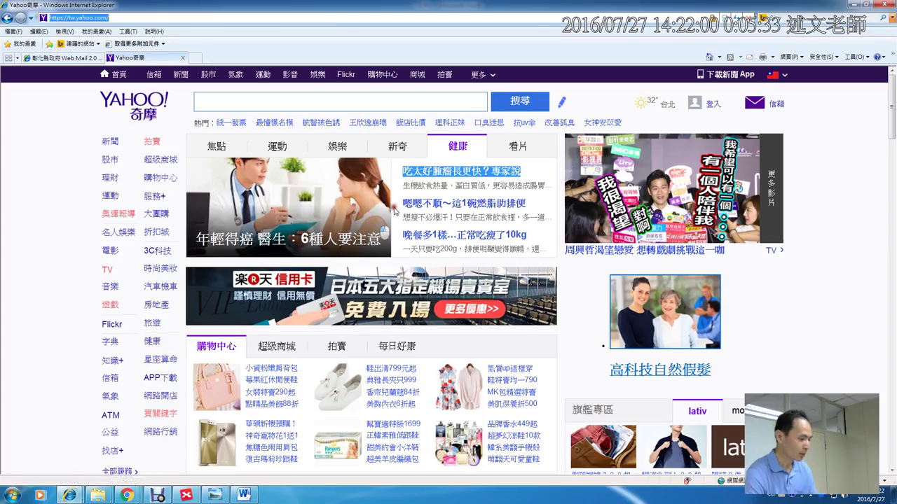
pyautogui.click(518, 147)
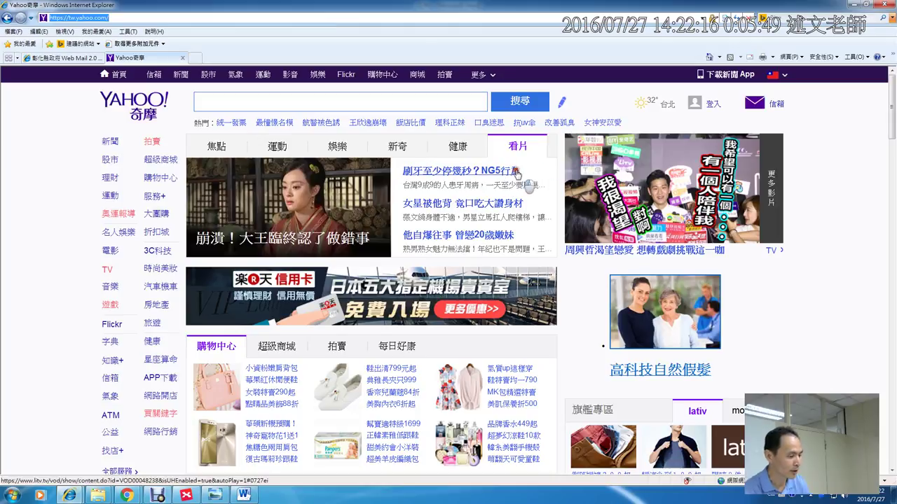
pyautogui.click(468, 172)
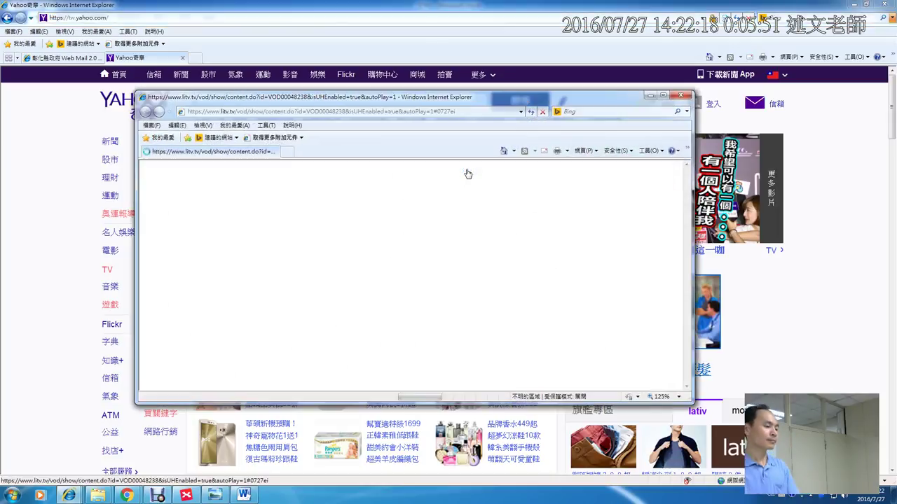
pyautogui.click(663, 96)
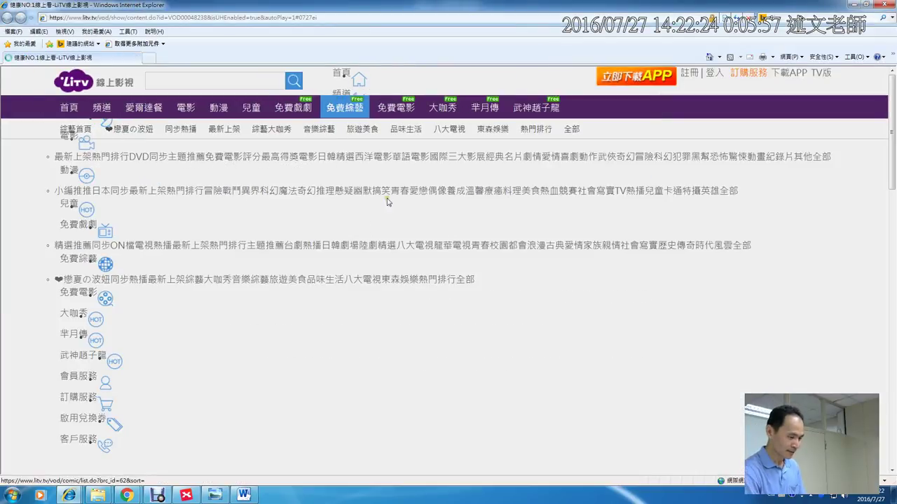
pyautogui.click(884, 4)
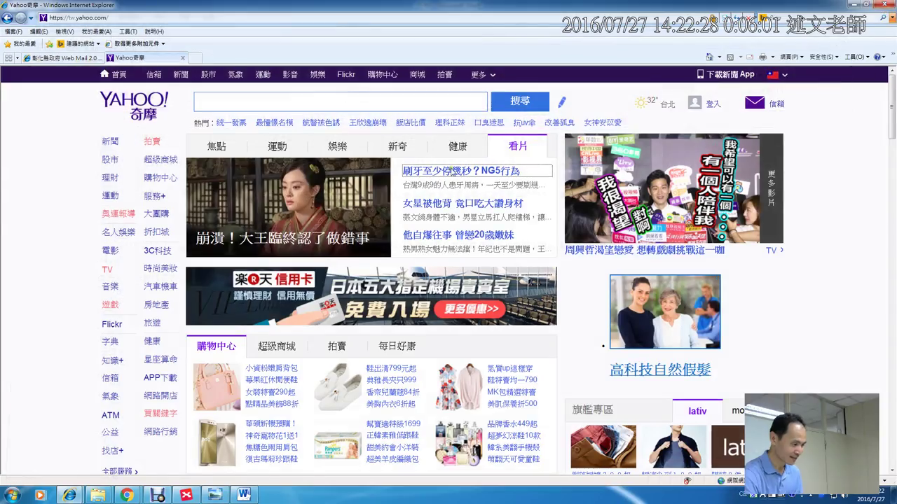
# Open the 健康 story 吃太好腫瘤長更快？專家說 and copy its article title 營養師闢謠：抗癌別吃生機飲食.
pyautogui.moveTo(459, 147)
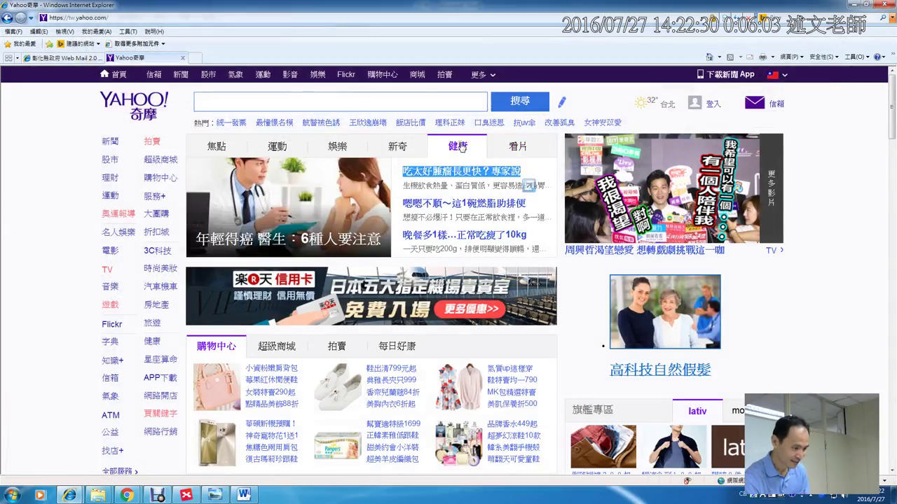
pyautogui.click(446, 174)
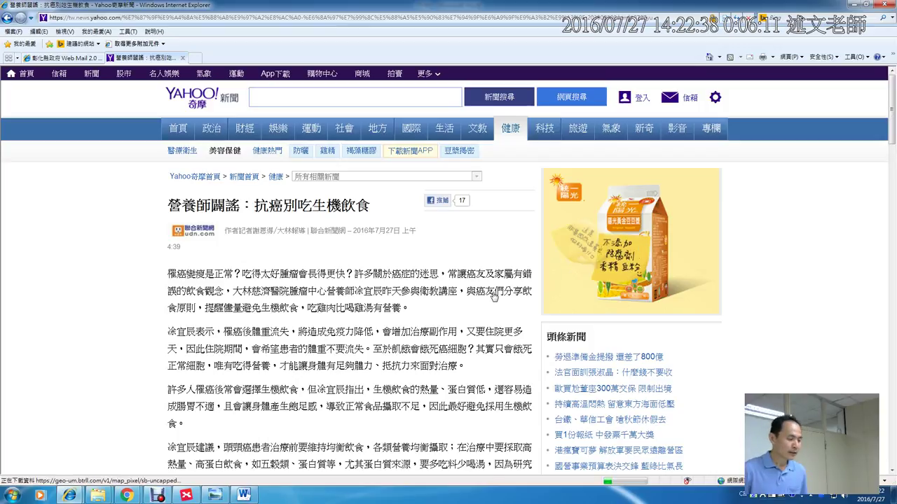
pyautogui.tripleClick(372, 209)
pyautogui.hotkey('ctrl', 'c')
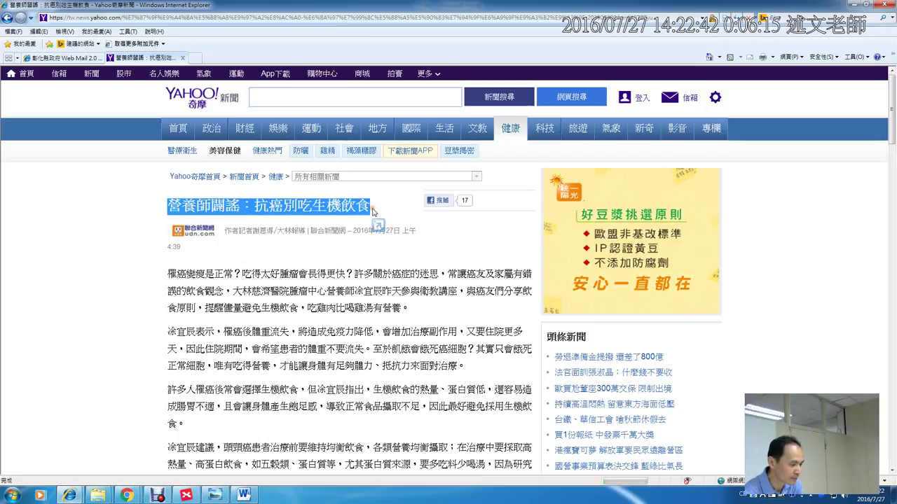
# Switch to Word, paste the article title on a new line below the existing text, and open its paste options.
pyautogui.hotkey('alt', 'Tab')
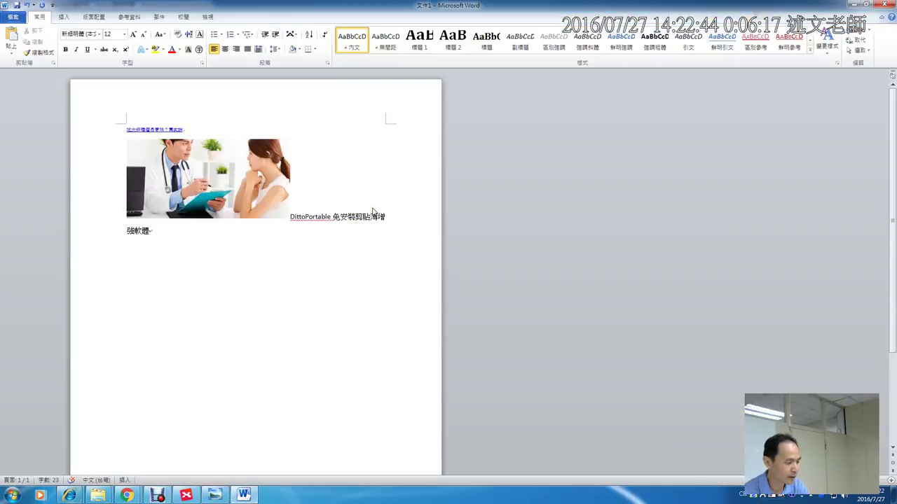
pyautogui.click(297, 250)
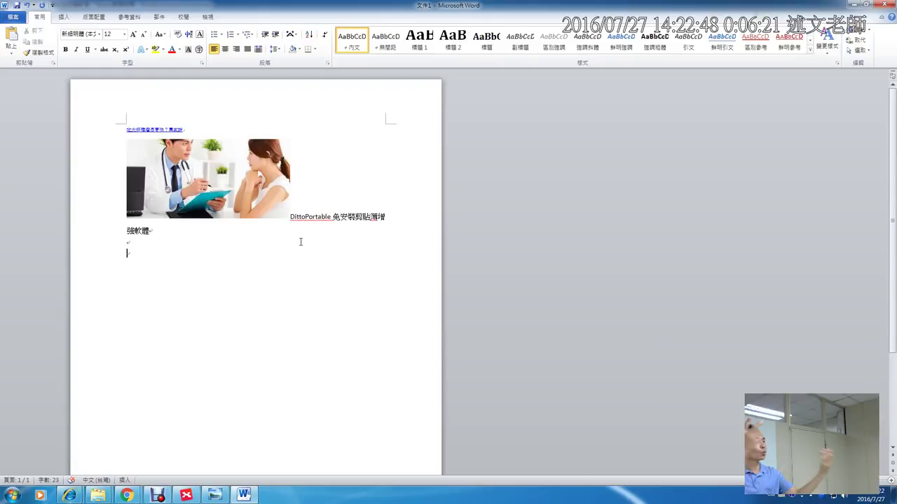
pyautogui.hotkey('ctrl', 'v')
pyautogui.hotkey('ctrl', 'f')
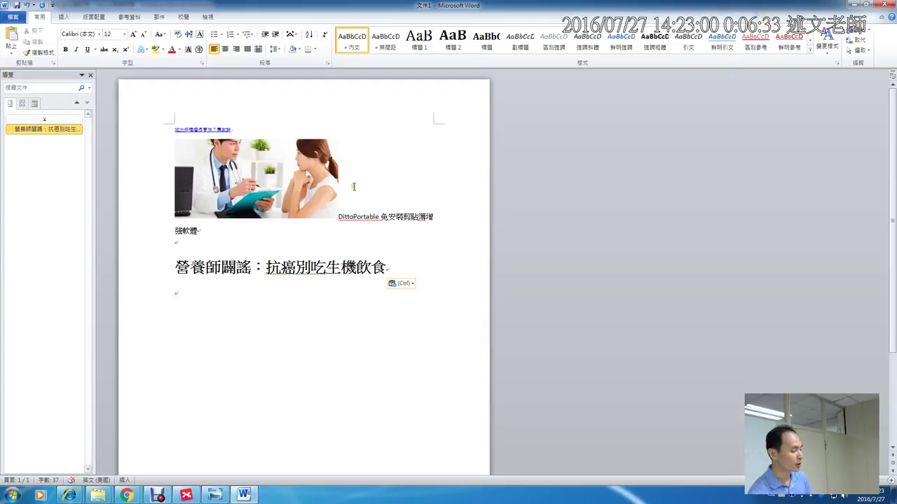
pyautogui.click(411, 284)
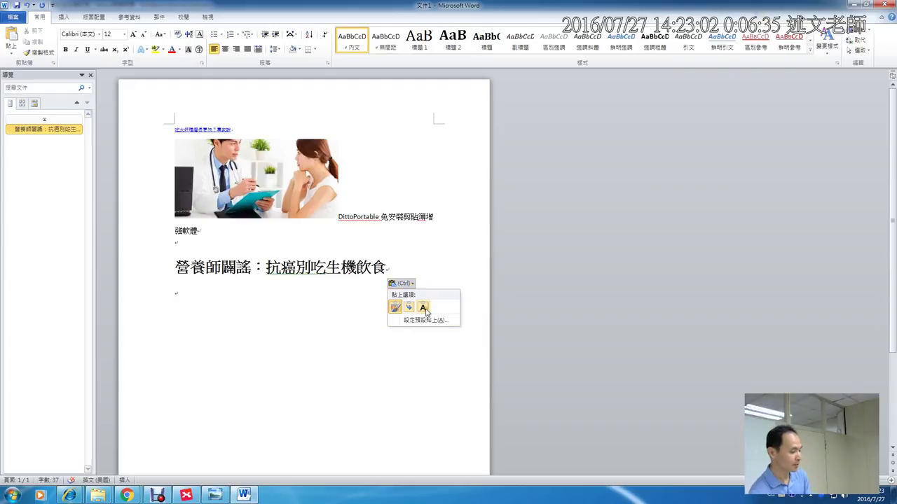
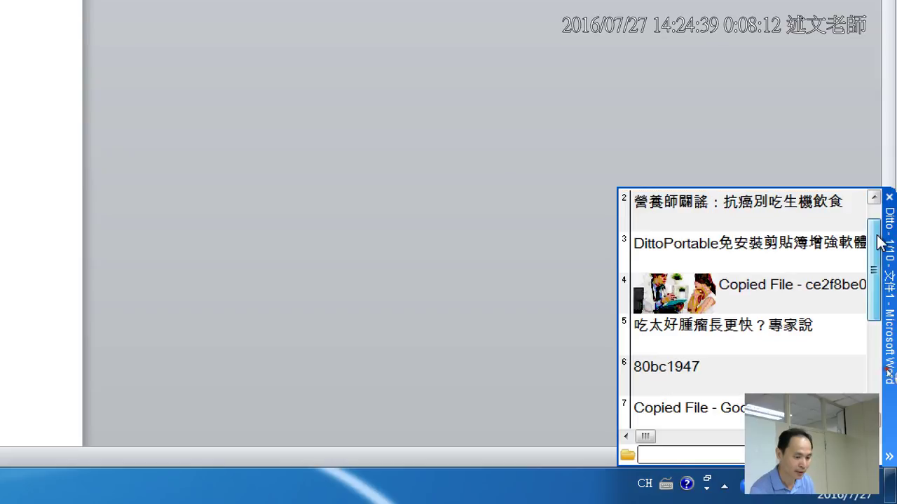
# Look through the stored entries in Ditto's clip list and select the clip 營養師闢謠：抗癌別吃生機飲食.
pyautogui.scroll(1, 877, 220)
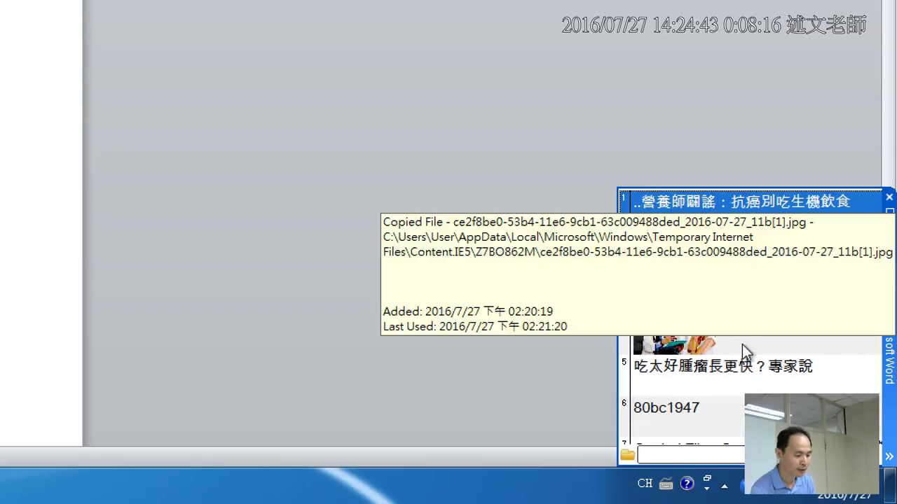
pyautogui.scroll(-4, 742, 375)
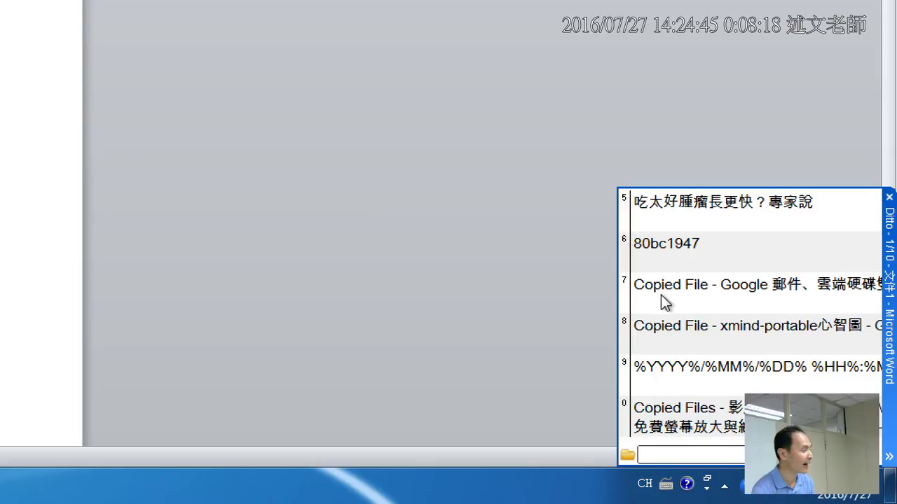
pyautogui.moveTo(661, 295)
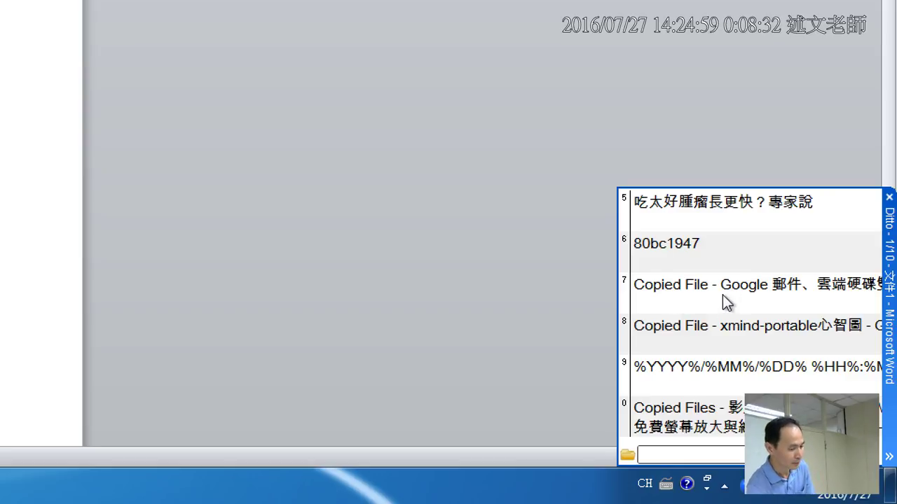
pyautogui.scroll(3, 729, 272)
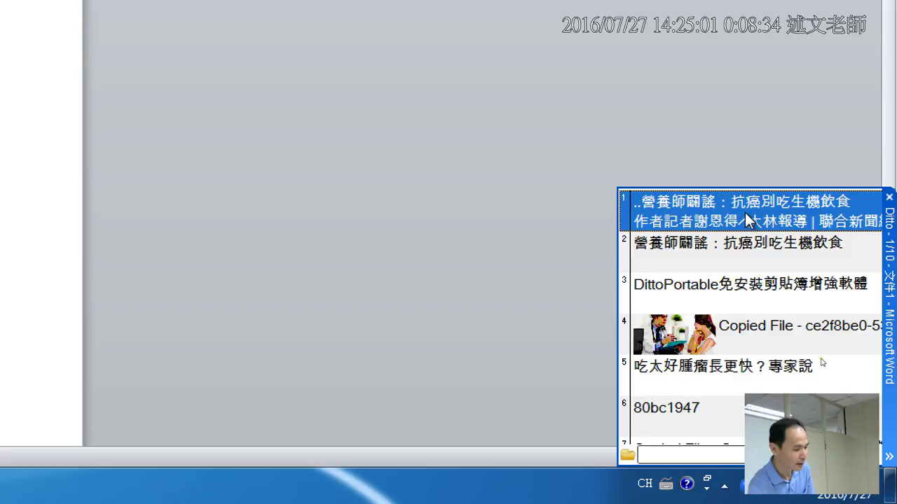
pyautogui.click(749, 257)
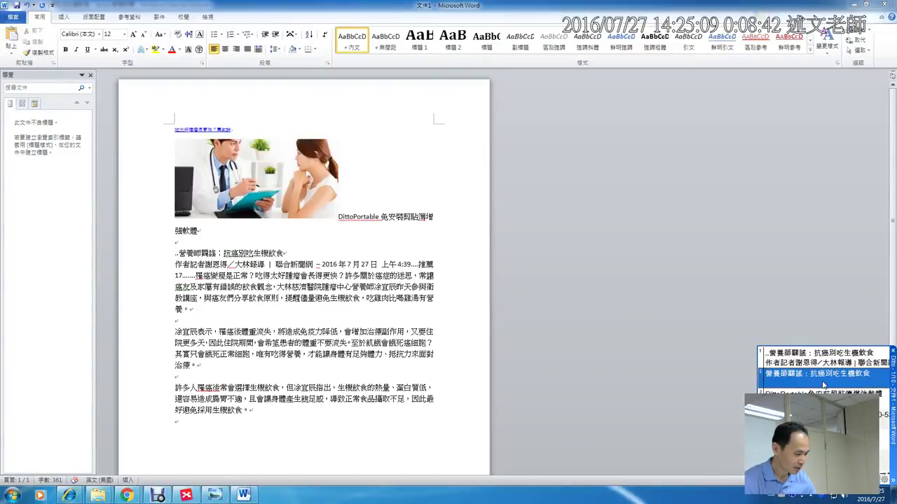
# Return to the Yahoo news article and select the 營養師闢謠： part of its title, working backwards from the colon.
pyautogui.hotkey('alt', 'Tab')
pyautogui.hotkey('alt', 'Tab')
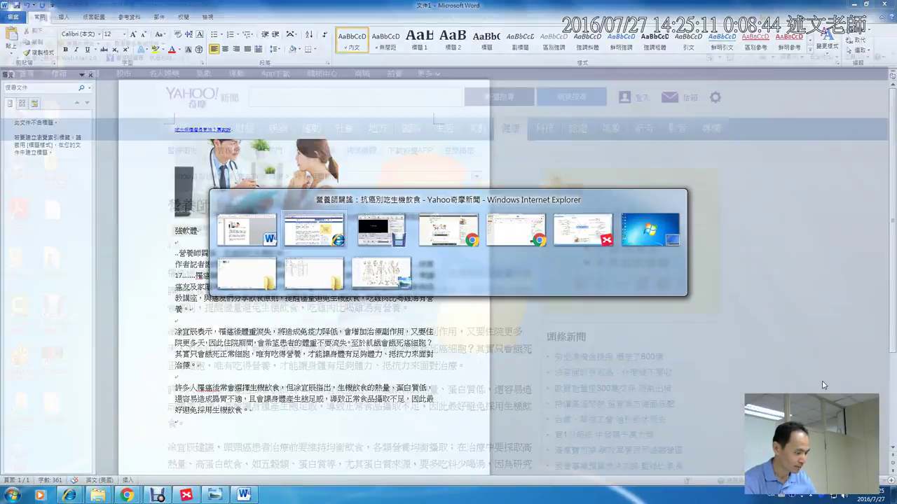
pyautogui.hotkey('ctrl', 'a')
pyautogui.click(376, 202)
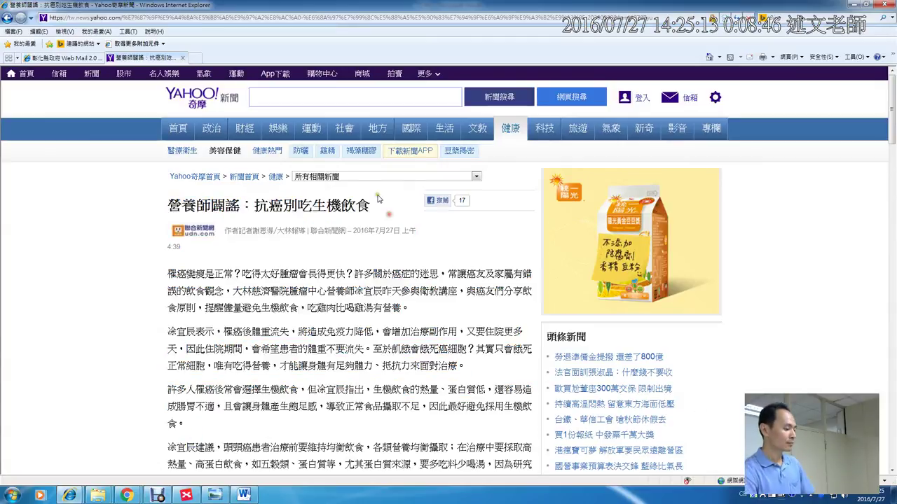
pyautogui.moveTo(376, 202); pyautogui.dragTo(167, 202)
pyautogui.click(248, 208)
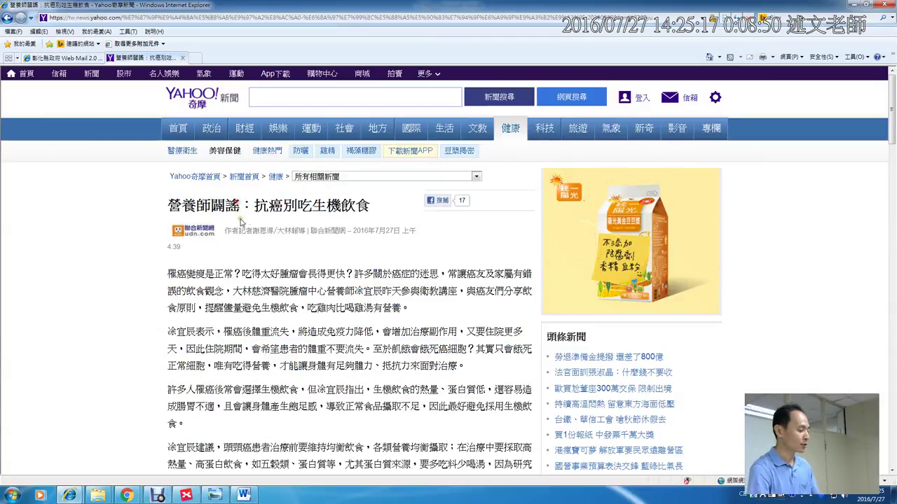
pyautogui.moveTo(248, 208); pyautogui.dragTo(166, 215)
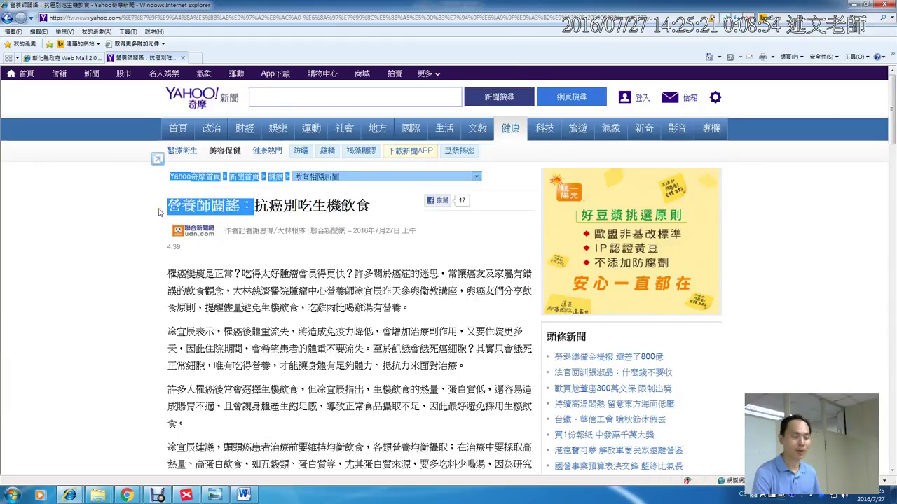
# Bring up Ditto's clip list and open the clip 營養師闢謠：抗癌別吃生機飲食 for editing.
pyautogui.hotkey('ctrl', '`')
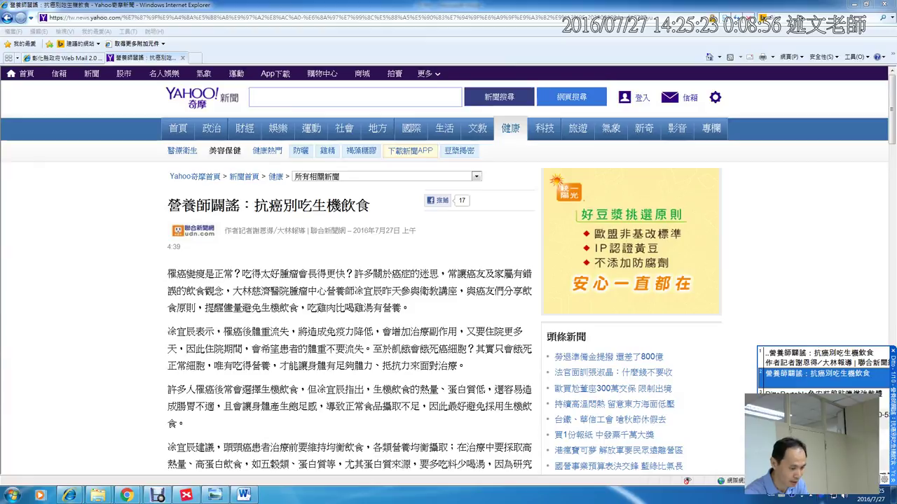
pyautogui.rightClick(799, 375)
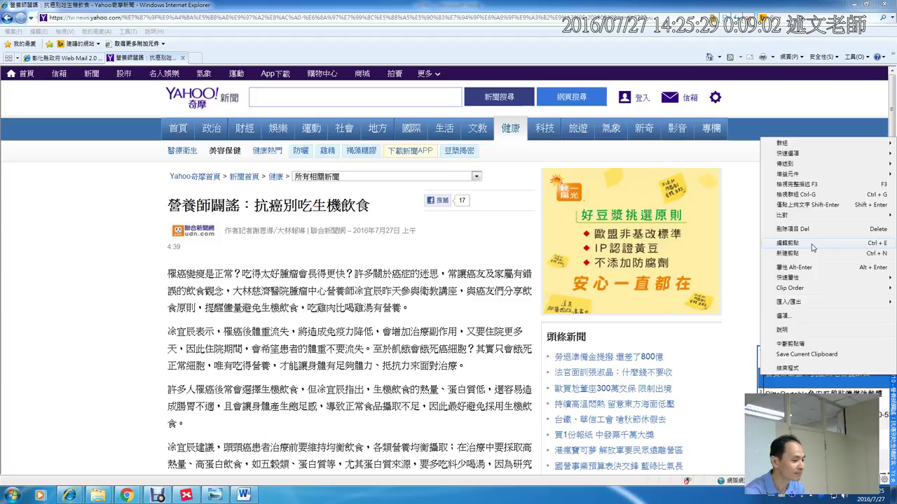
pyautogui.click(811, 243)
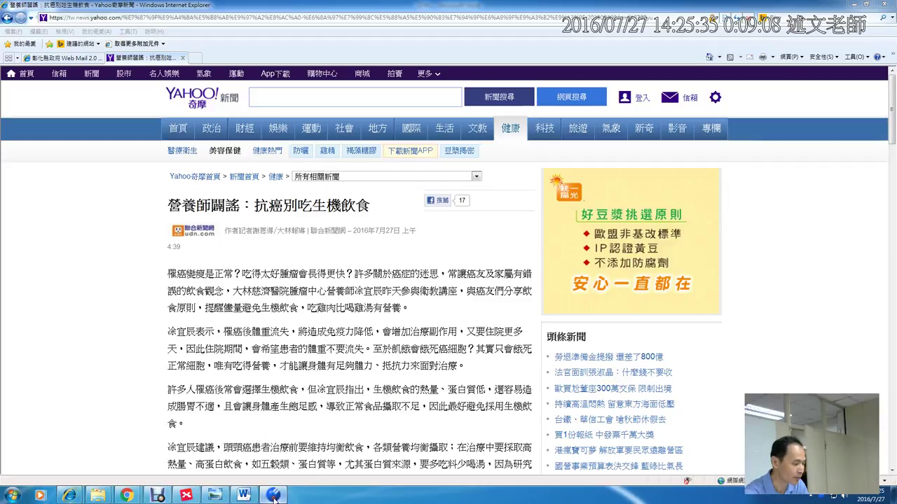
# Minimise the browser and Word windows to reach the desktop, and close the Ditto Editor window.
pyautogui.click(851, 6)
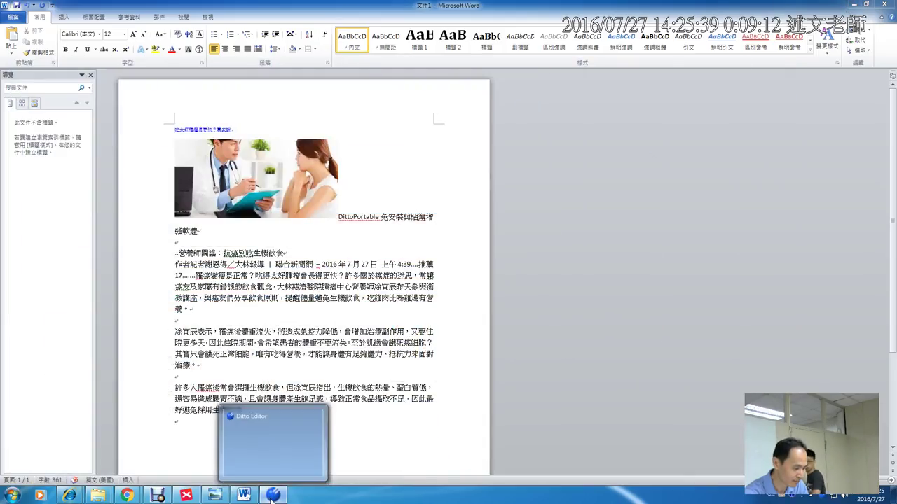
pyautogui.click(853, 4)
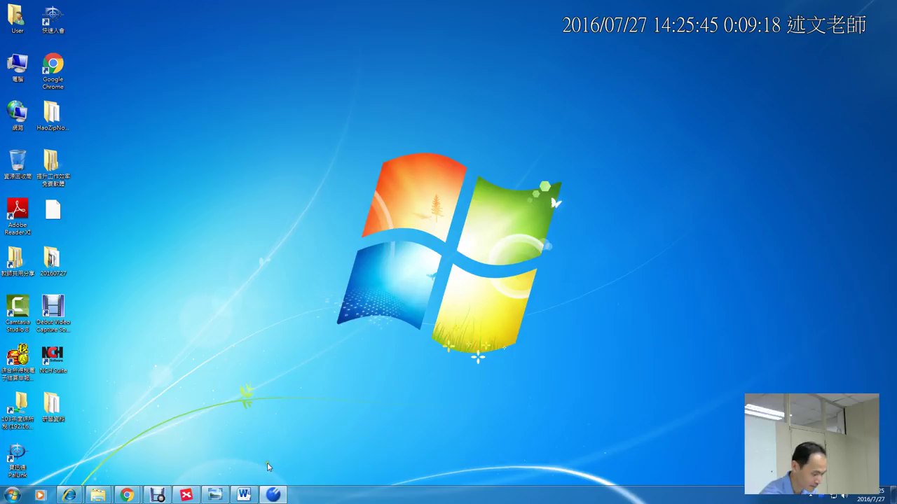
pyautogui.rightClick(277, 495)
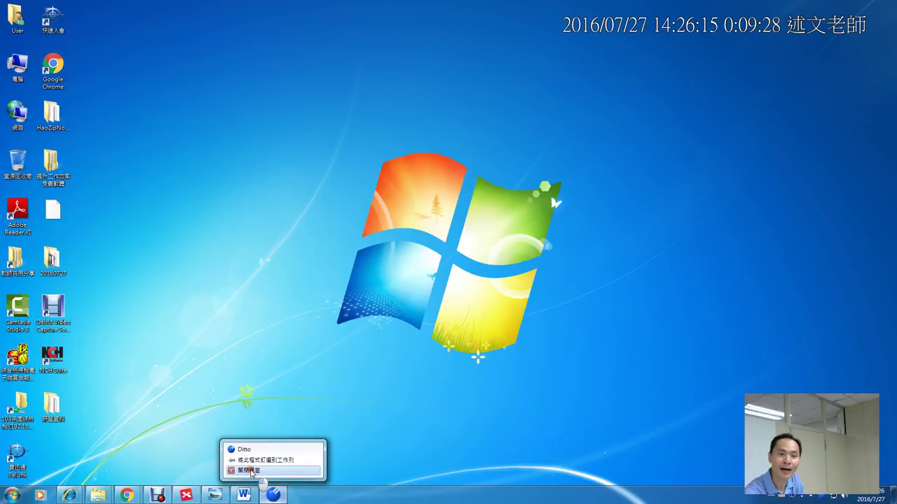
pyautogui.click(255, 472)
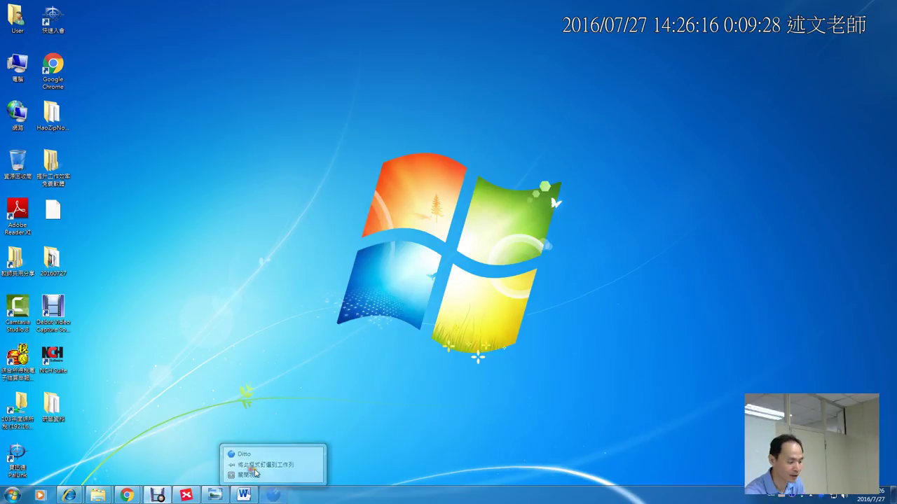
# Look through Ditto's clip list, search it for 營, and clear the search text.
pyautogui.click(824, 497)
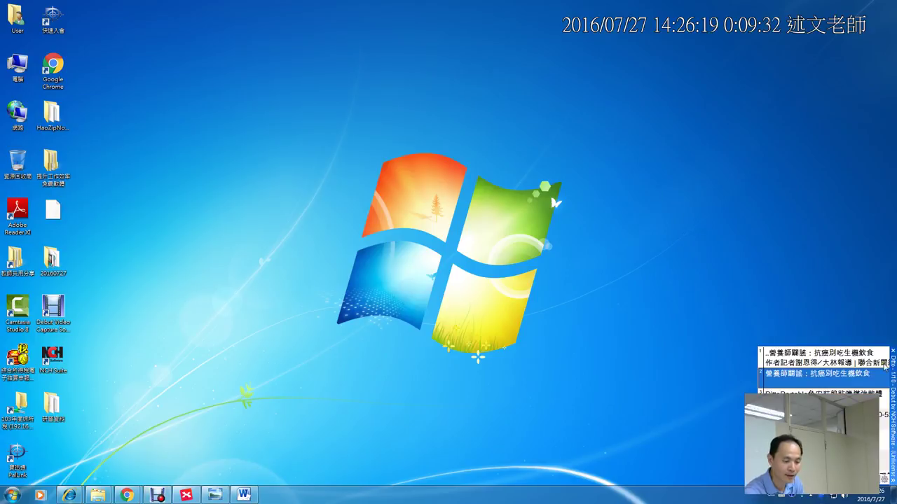
pyautogui.scroll(-3, 887, 406)
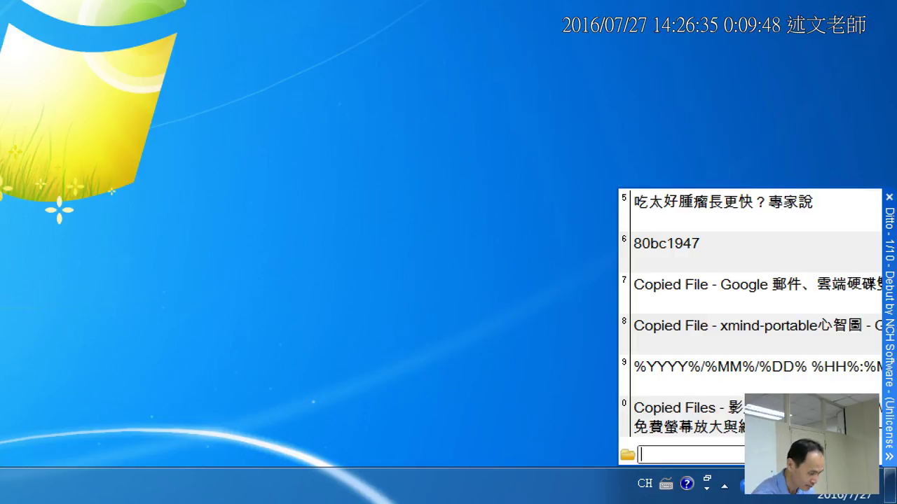
pyautogui.hotkey('ctrl', 'space')
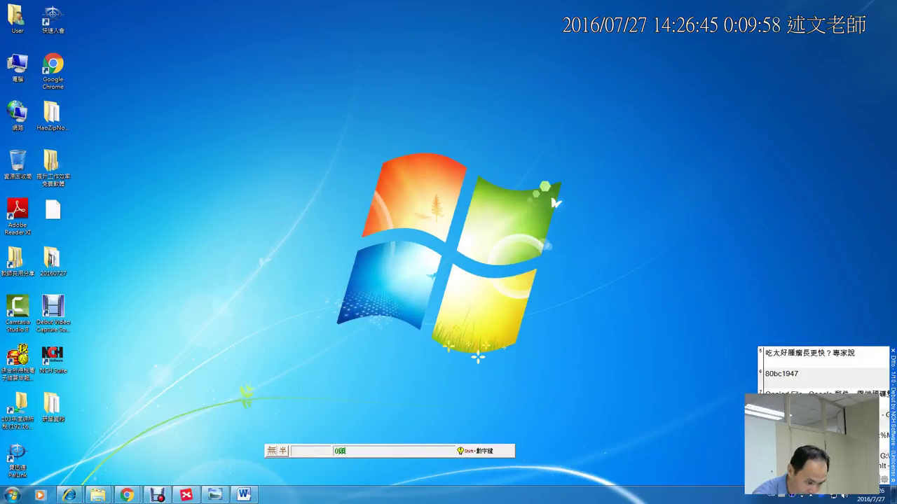
pyautogui.write('營')
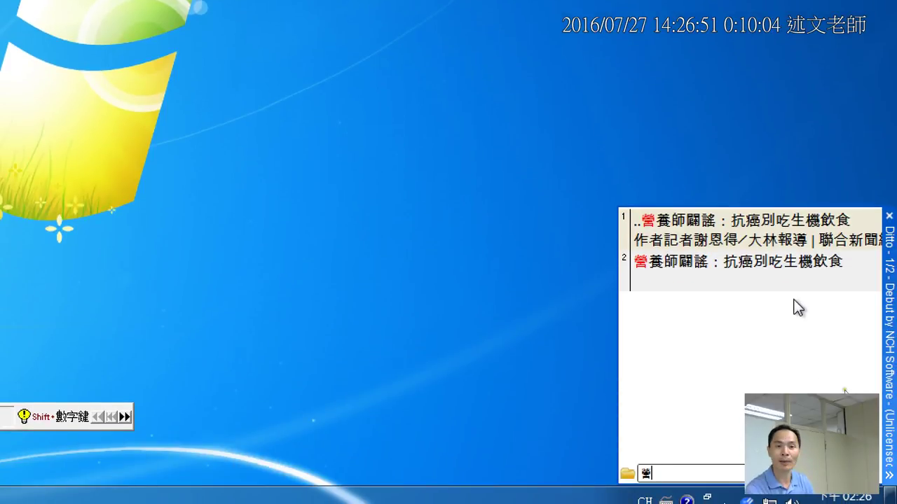
pyautogui.moveTo(779, 251)
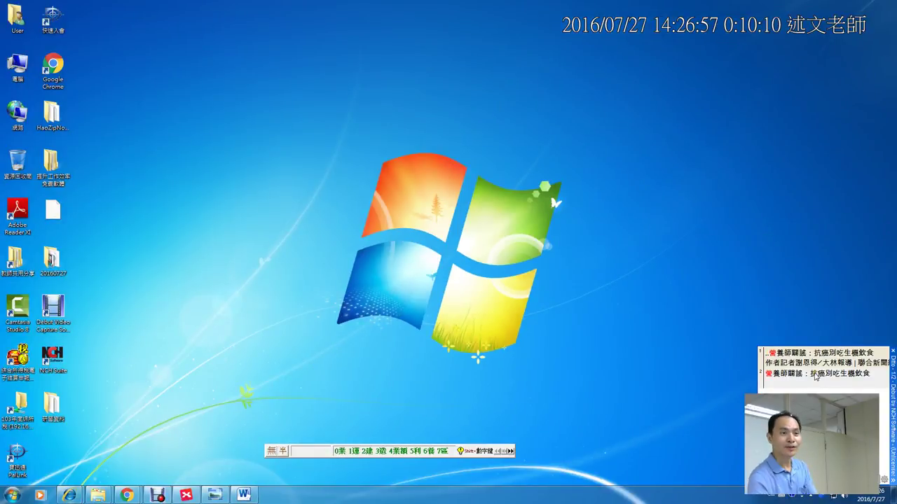
pyautogui.moveTo(814, 374)
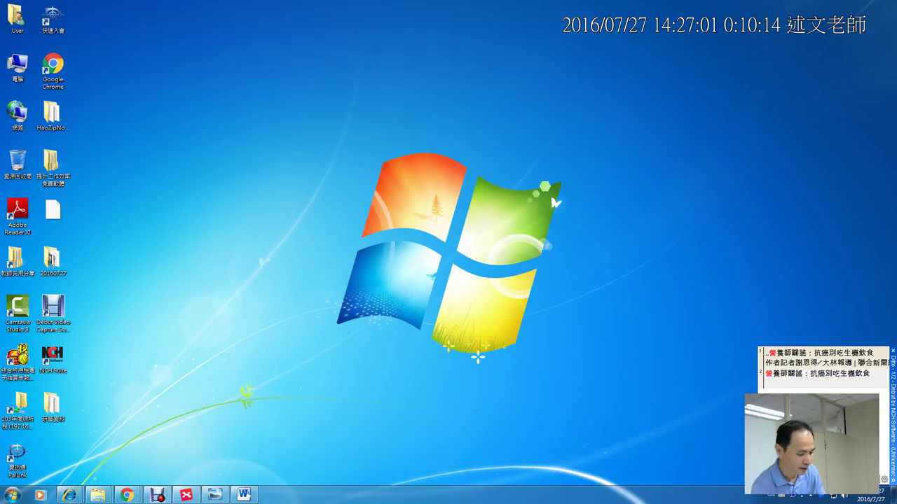
pyautogui.press('BackSpace')
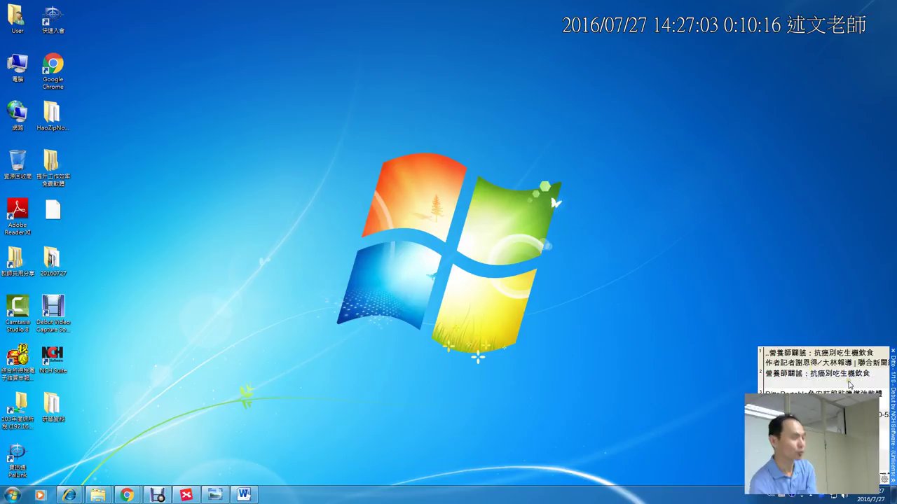
pyautogui.moveTo(849, 384)
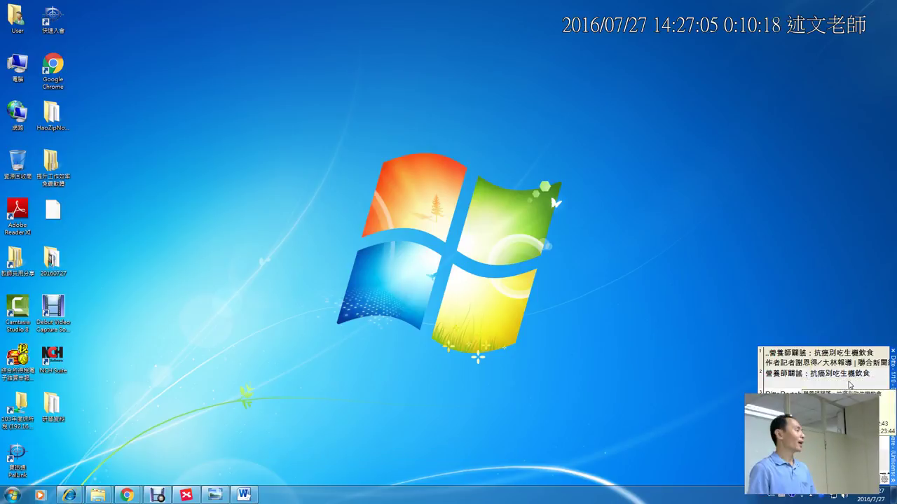
# Delete the first clip in Ditto's list, the one holding the copied article text with its byline.
pyautogui.click(793, 361)
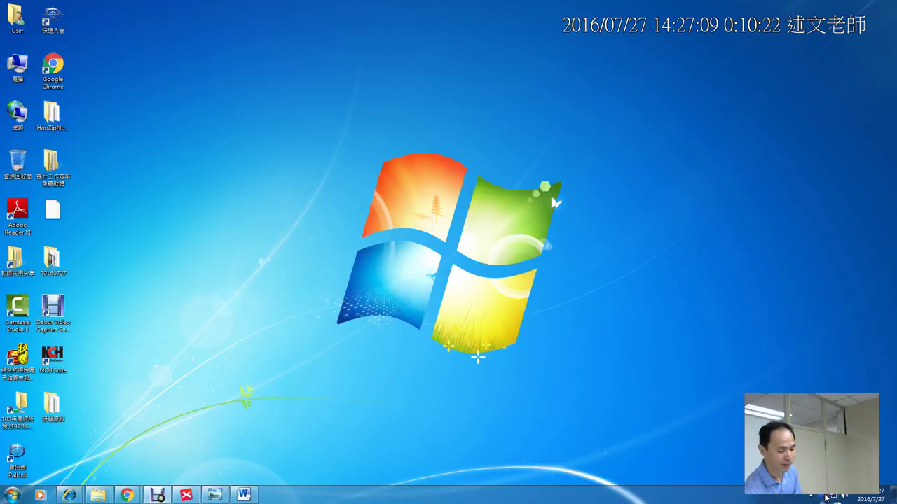
pyautogui.hotkey('ctrl', '`')
pyautogui.rightClick(793, 359)
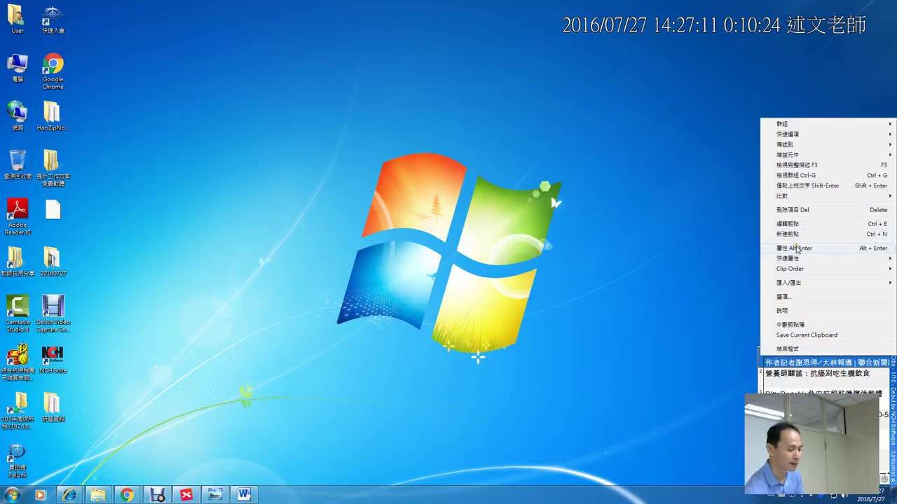
pyautogui.click(800, 210)
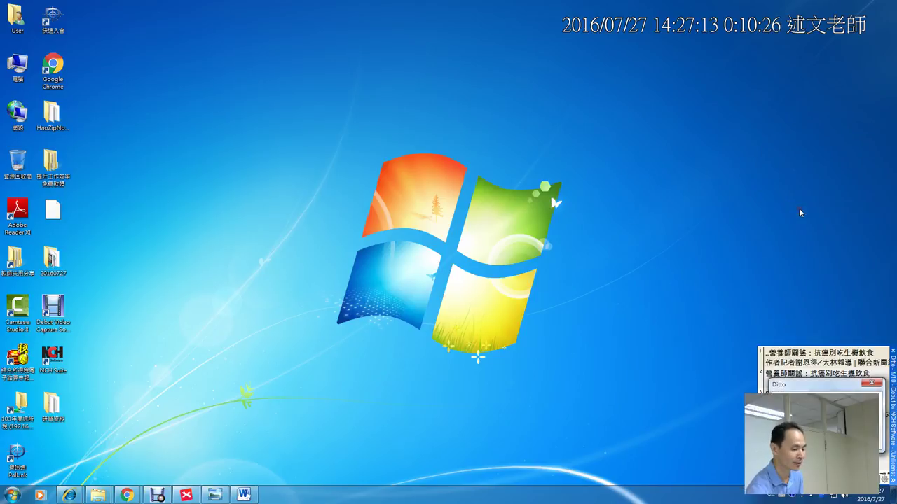
pyautogui.press('Return')
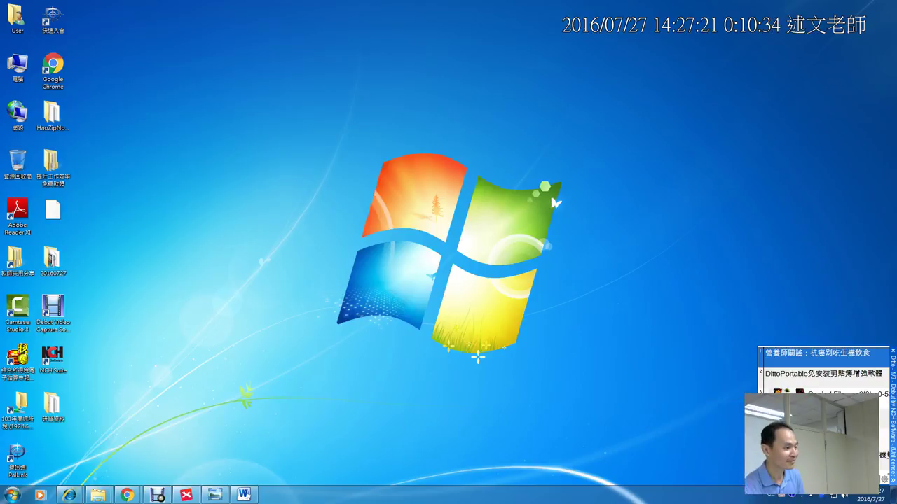
# Open Ditto's options and draw orange boxes around the 系統啟動時開啟 Ditto and 儲存複製項的最大數量 settings.
pyautogui.rightClick(823, 499)
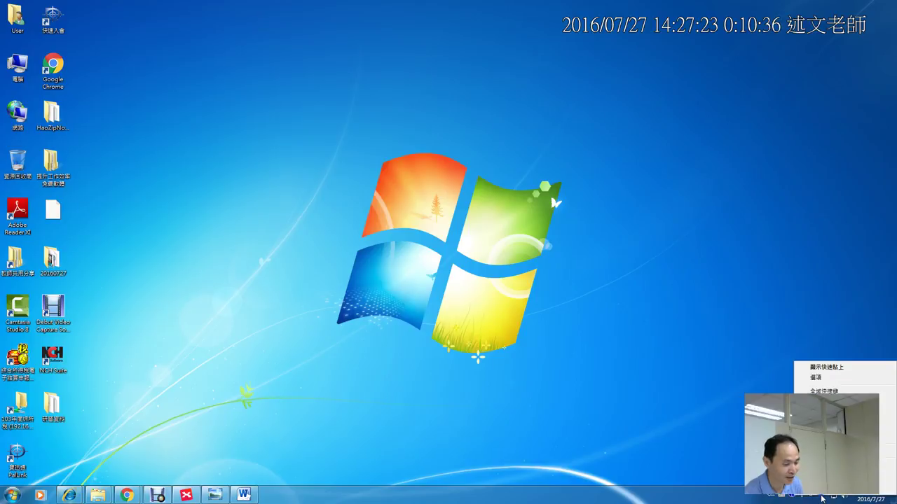
pyautogui.click(817, 377)
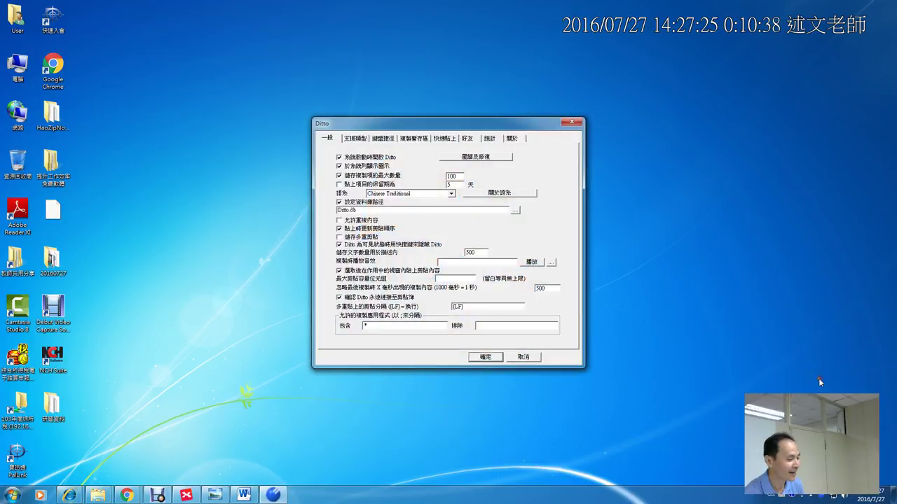
pyautogui.moveTo(327, 149); pyautogui.dragTo(400, 163)
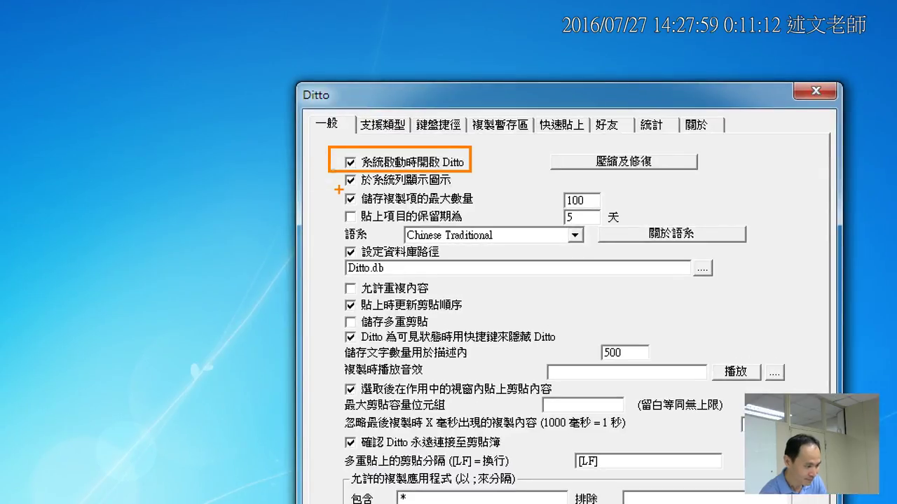
pyautogui.moveTo(337, 189); pyautogui.dragTo(608, 208)
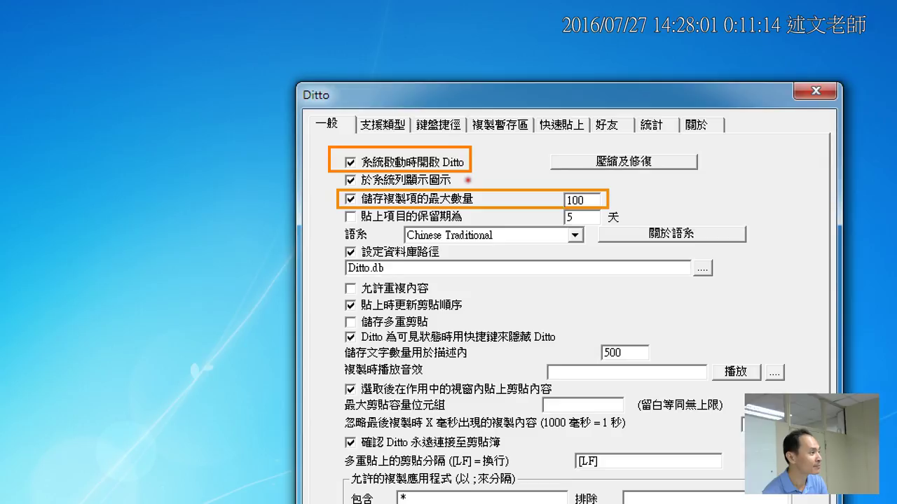
# Handwrite 1024 on screen beside the 儲存複製項的最大數量 value, with an arrow pointing toward that field.
pyautogui.moveTo(651, 184)
pyautogui.mouseDown()
pyautogui.moveTo(634, 210)
pyautogui.moveTo(682, 199)
pyautogui.mouseUp()
pyautogui.moveTo(659, 204); pyautogui.dragTo(718, 195)
pyautogui.moveTo(710, 180); pyautogui.dragTo(697, 219)
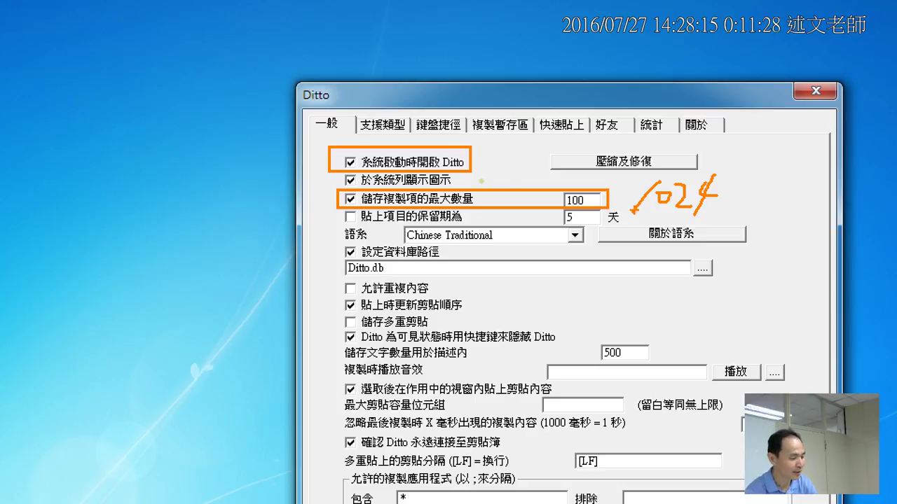
pyautogui.moveTo(629, 204); pyautogui.dragTo(634, 211)
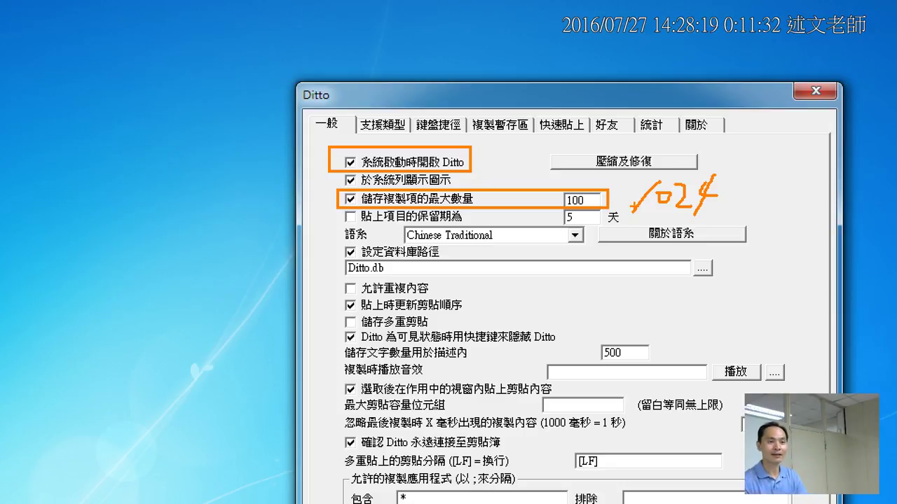